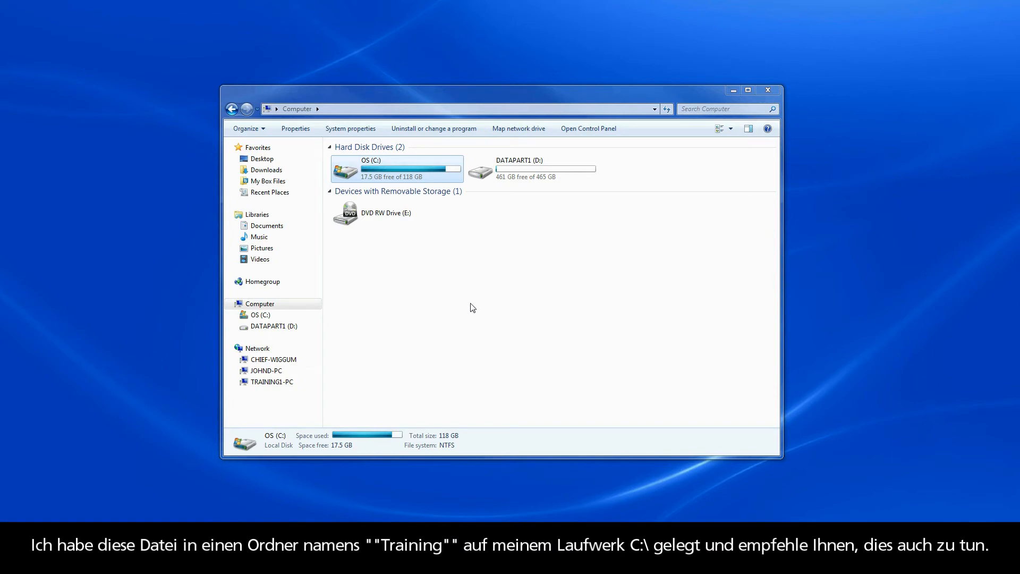
Step: Browse to the Training folder on drive C: and select the part file stored there
click(261, 315)
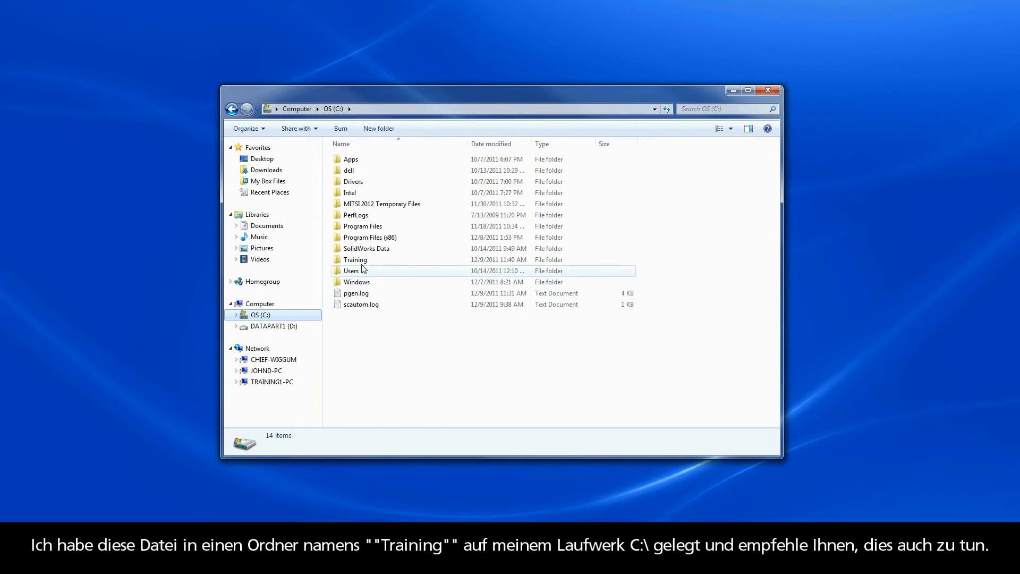
double_click(356, 259)
click(365, 160)
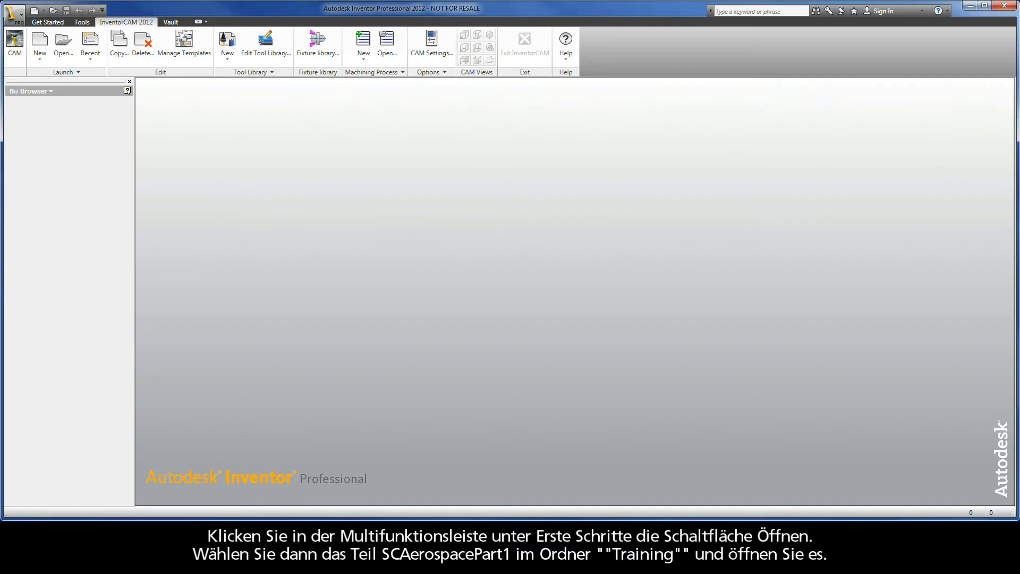
Step: Switch to Autodesk Inventor and open SCAerospacePart1.ipt from the Training folder on drive C:
click(55, 22)
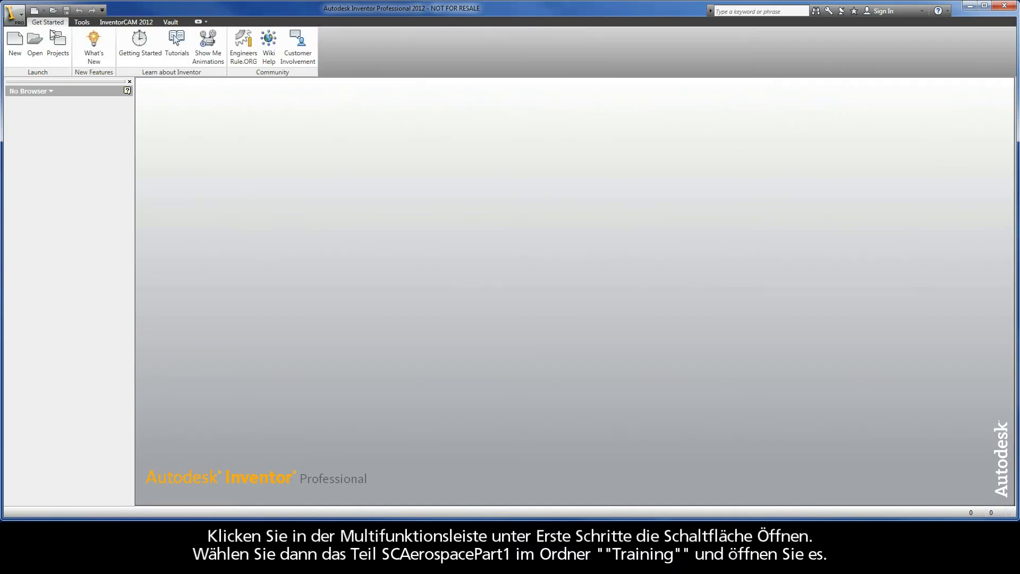
click(33, 54)
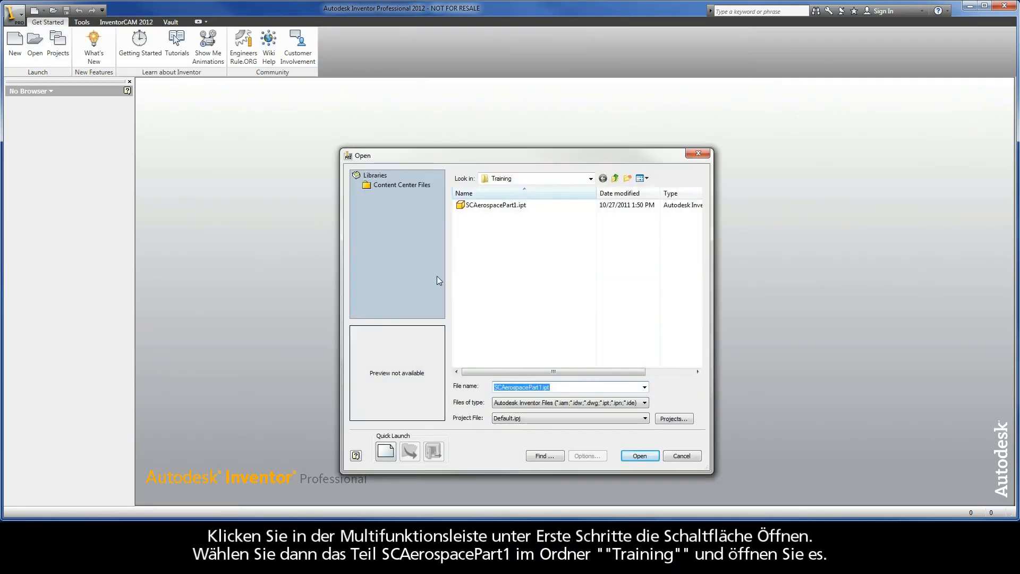
click(590, 179)
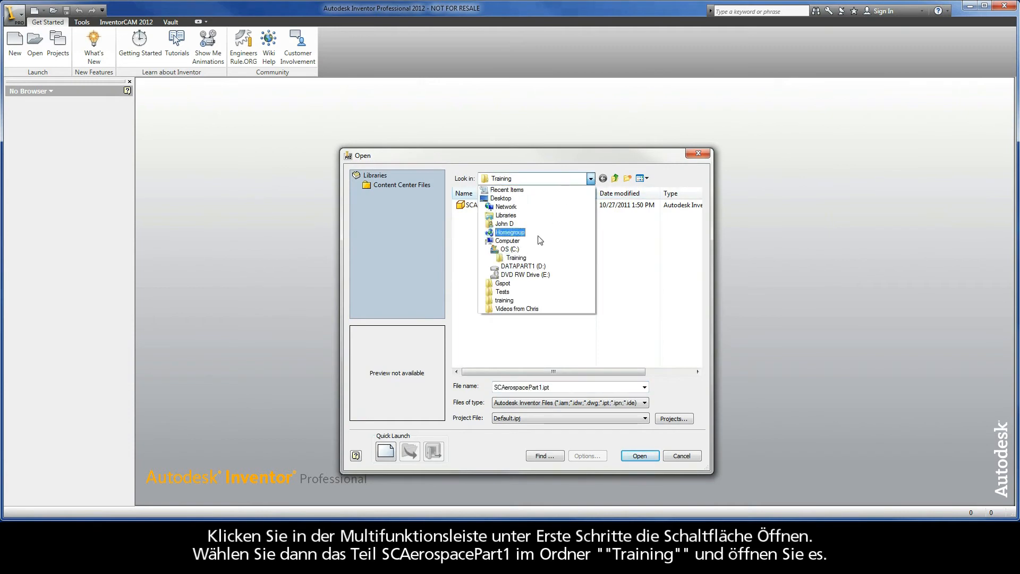
click(516, 250)
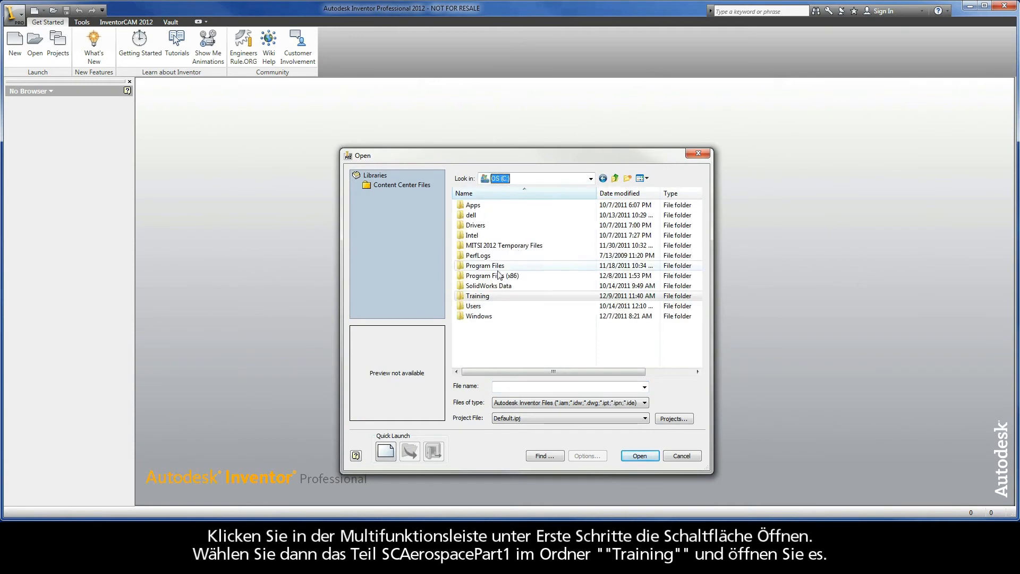
double_click(482, 296)
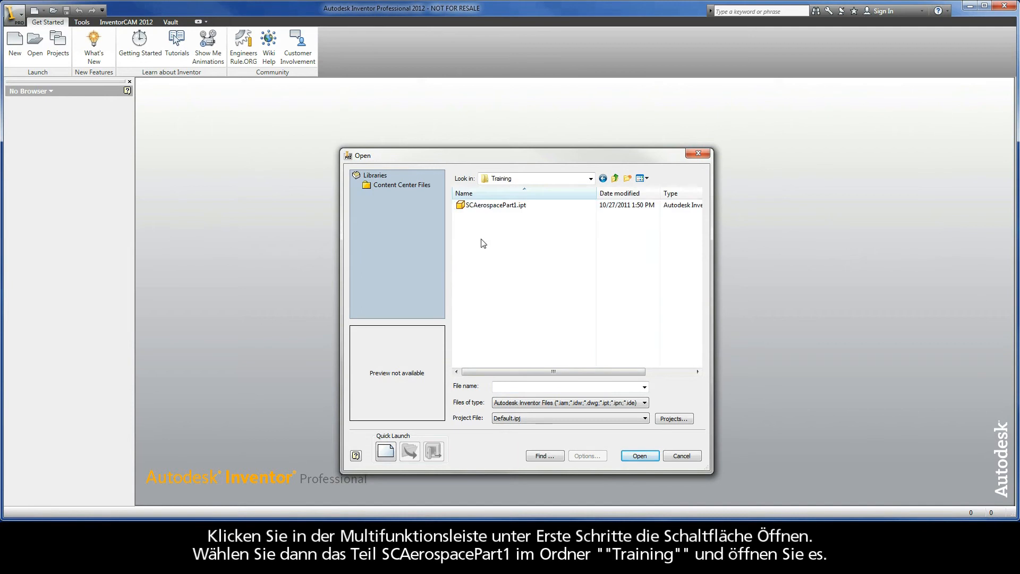
click(483, 206)
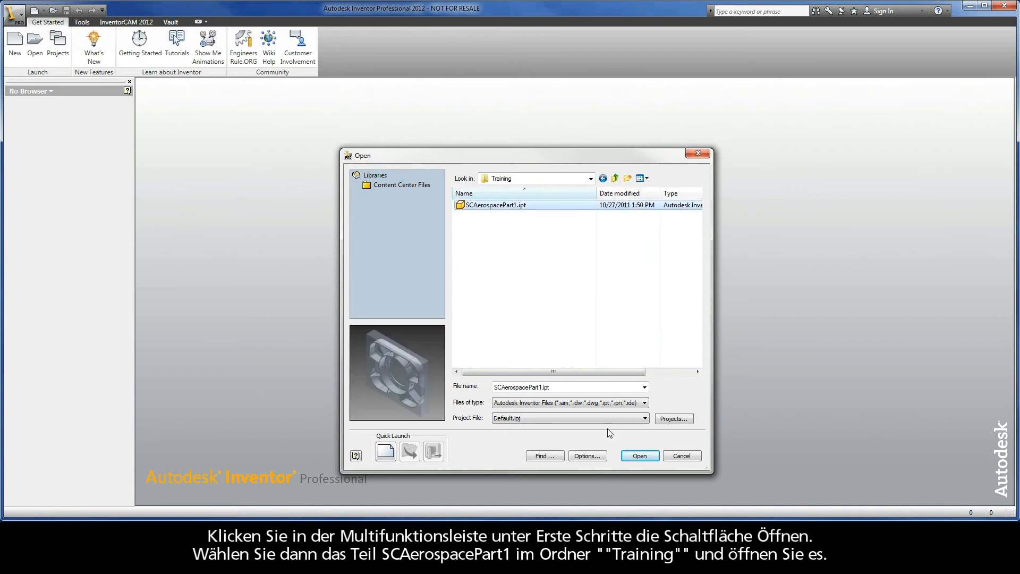
click(631, 455)
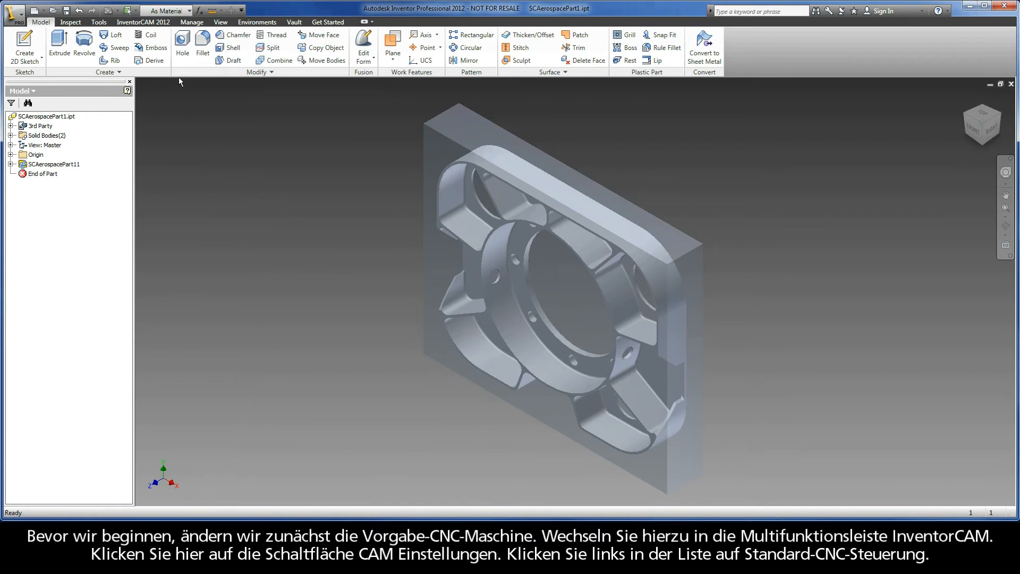
Step: Set the default milling CNC controller in the CAM settings to gMilling_Haas_SS_3x
click(144, 22)
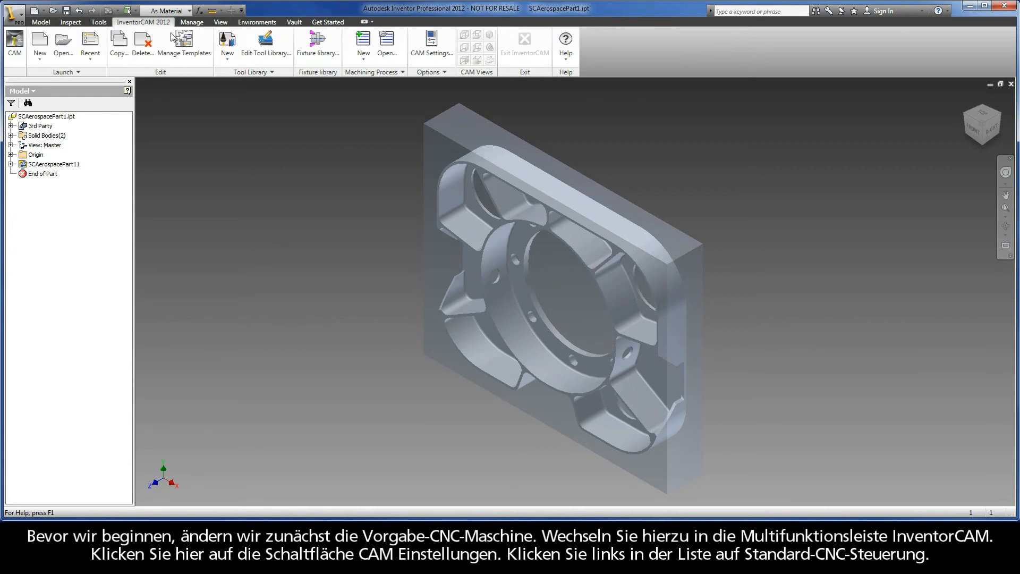
click(435, 54)
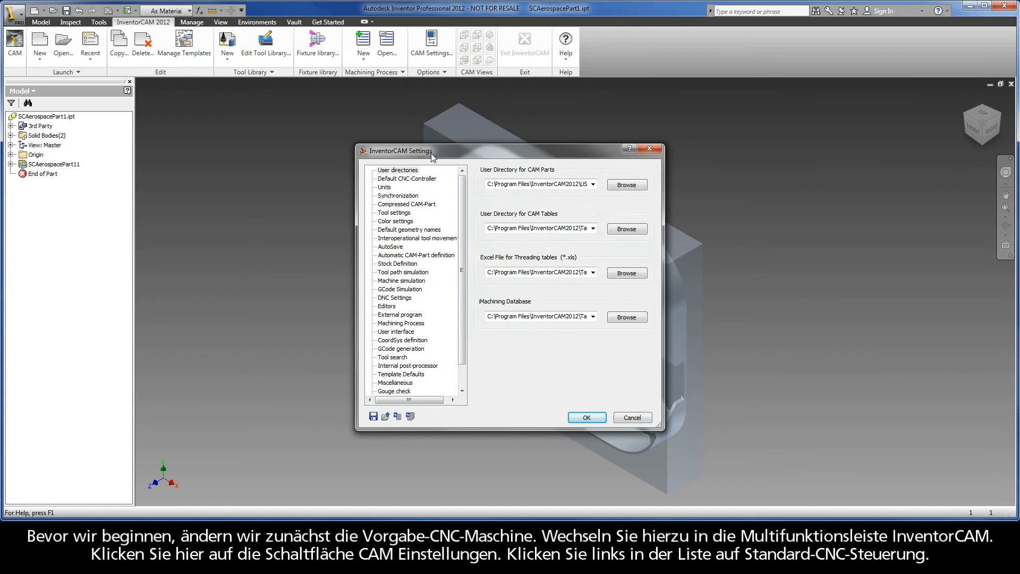
click(420, 181)
click(622, 223)
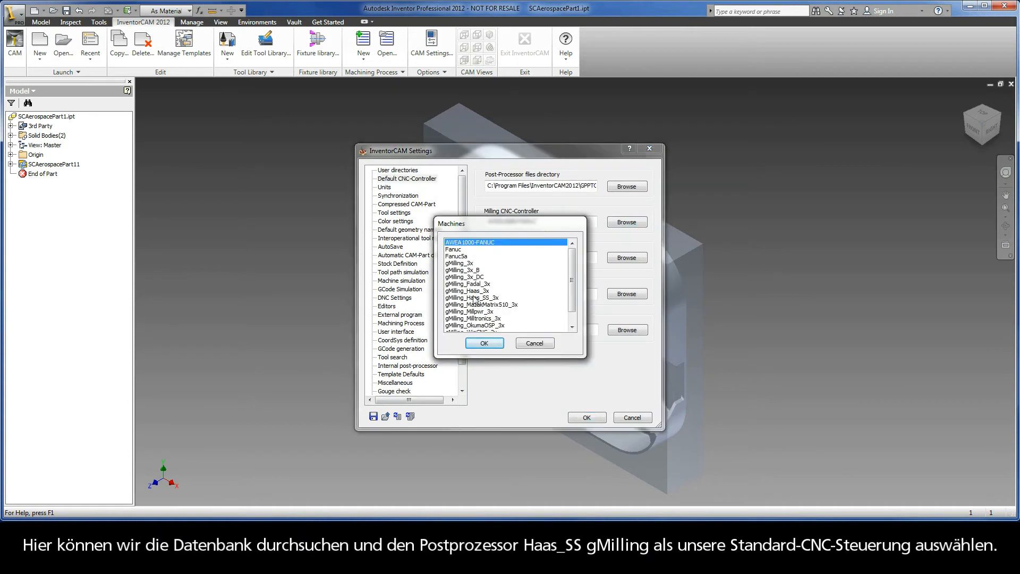
click(473, 297)
click(483, 343)
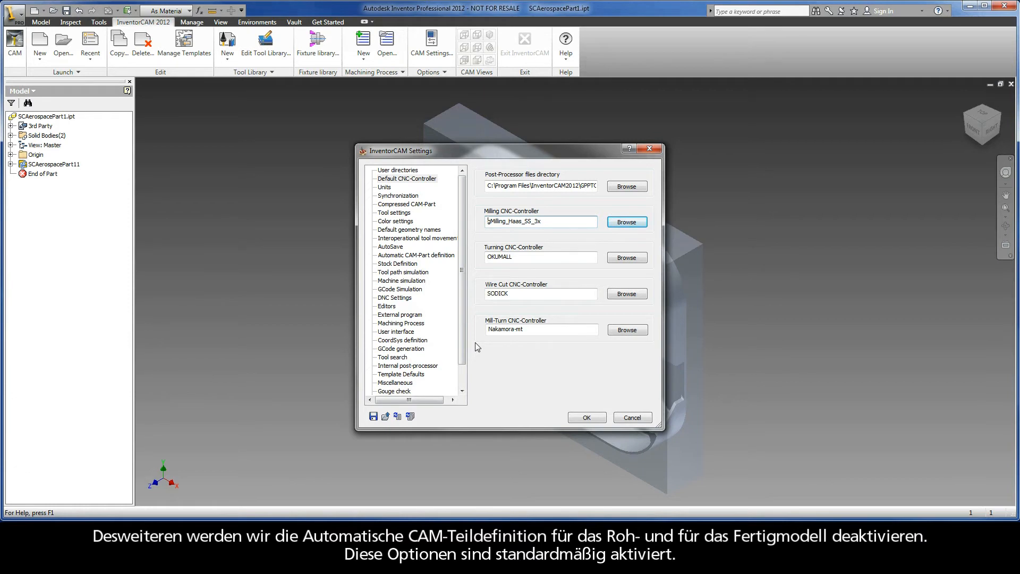
Step: Turn off the automatic CAM-Part definition of stock and target, and save the CAM settings
click(416, 255)
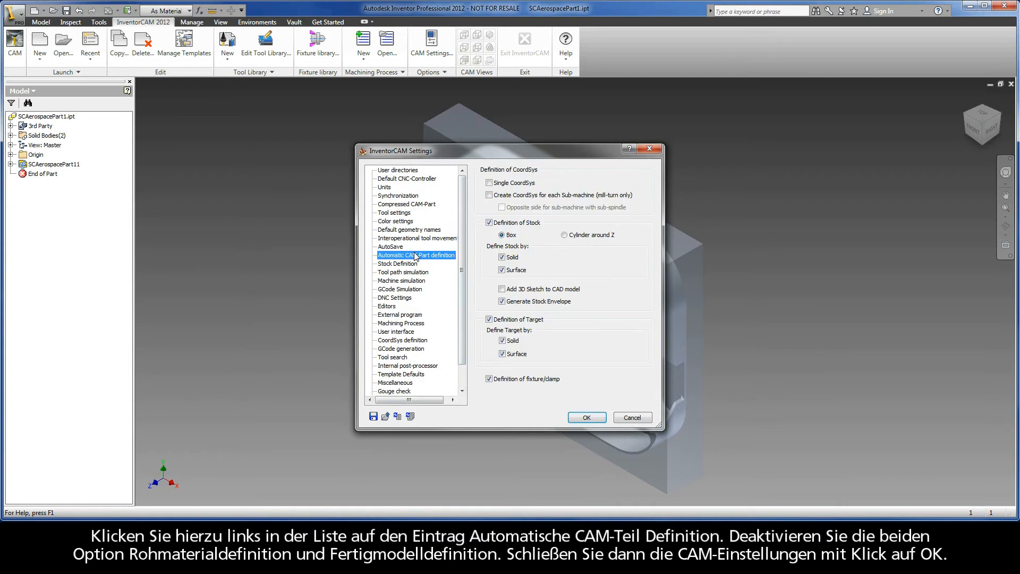
click(489, 223)
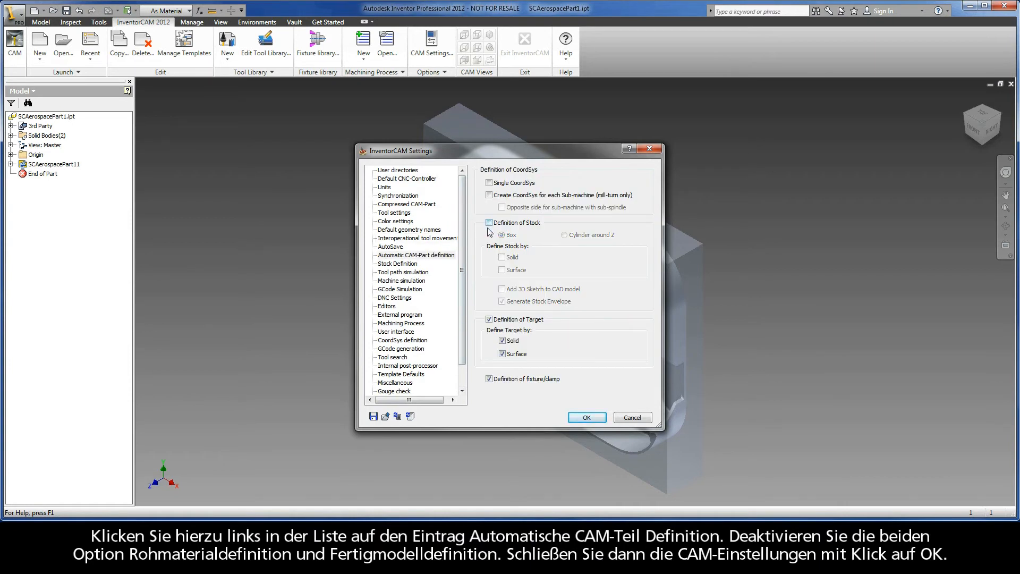
click(488, 320)
click(587, 417)
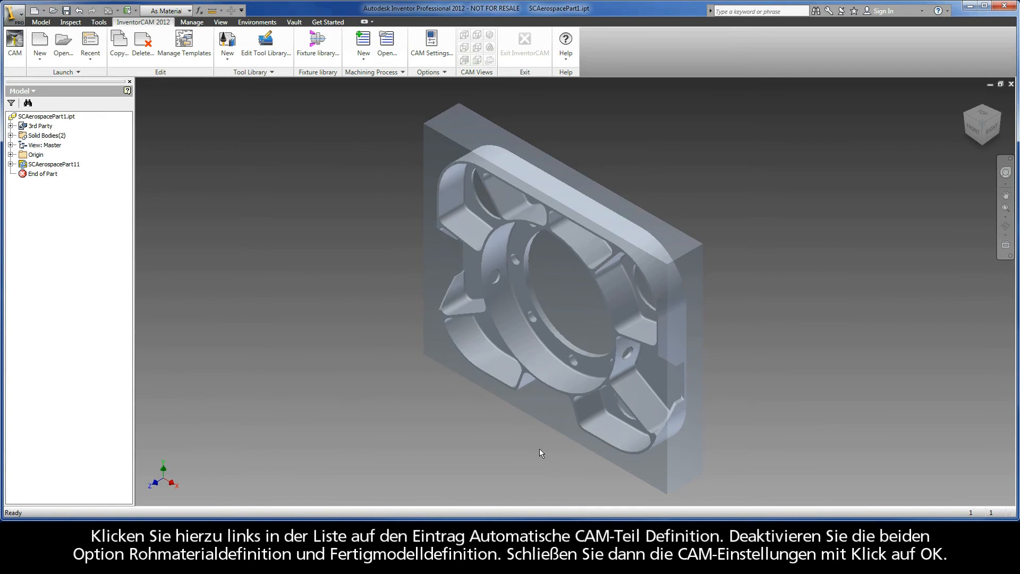
Step: Create a new metric milling CAM-Part named SCAerospacePart1 in the model file's directory
click(40, 55)
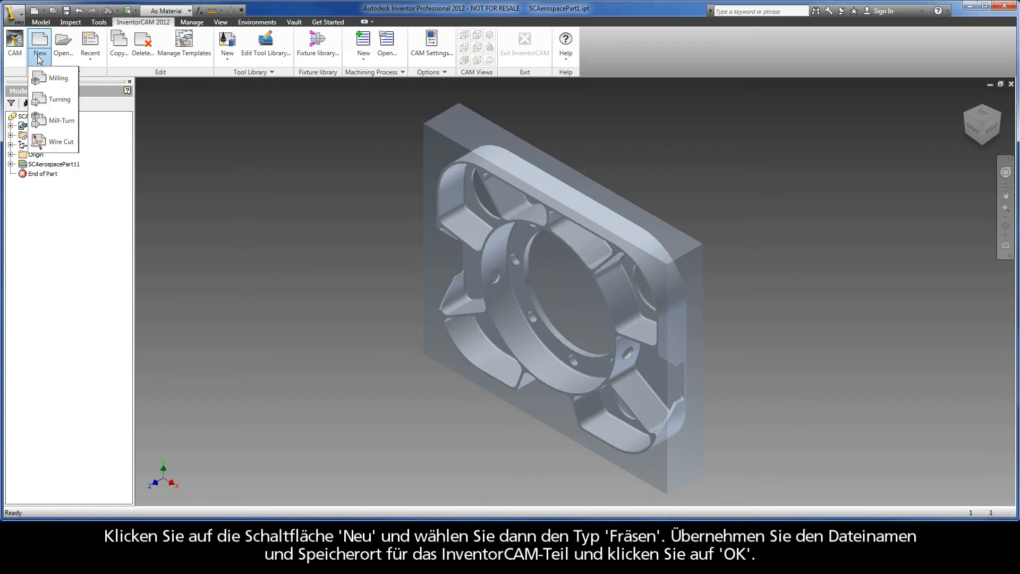
click(48, 77)
click(465, 360)
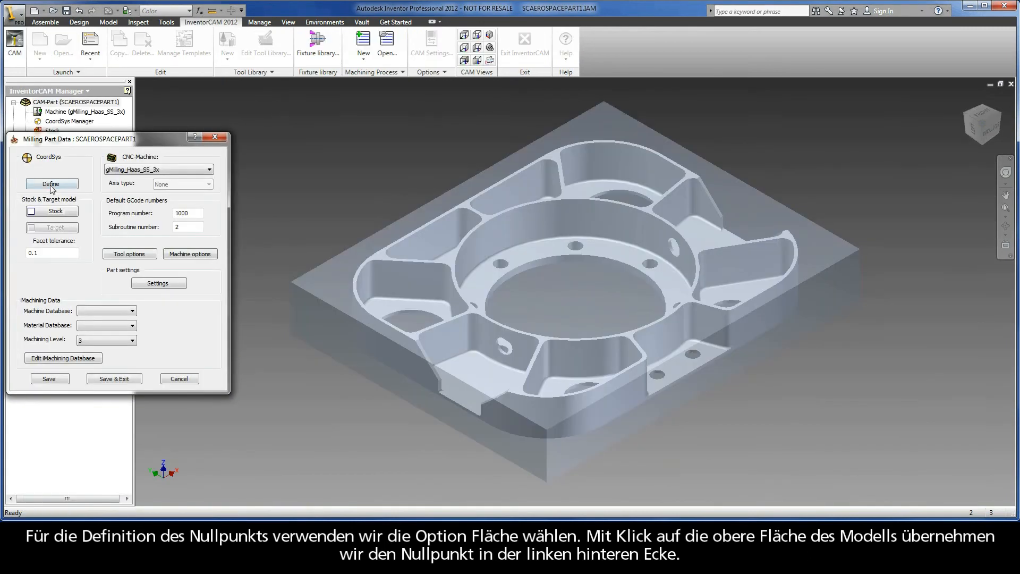
Step: Define the machine coordinate system on the block's top face with its origin at the rear-left corner, accepting the default Z levels
click(51, 183)
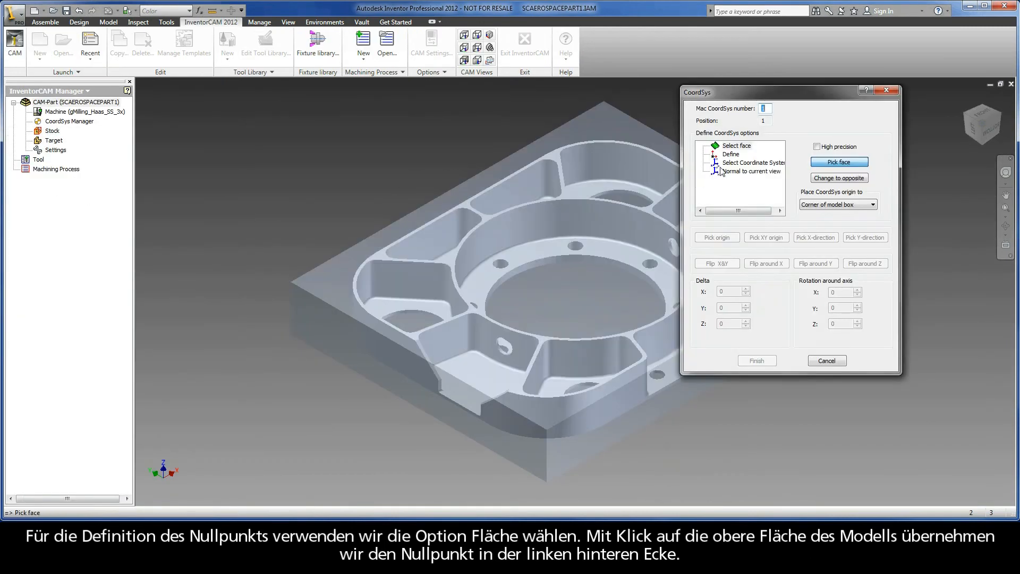
click(630, 129)
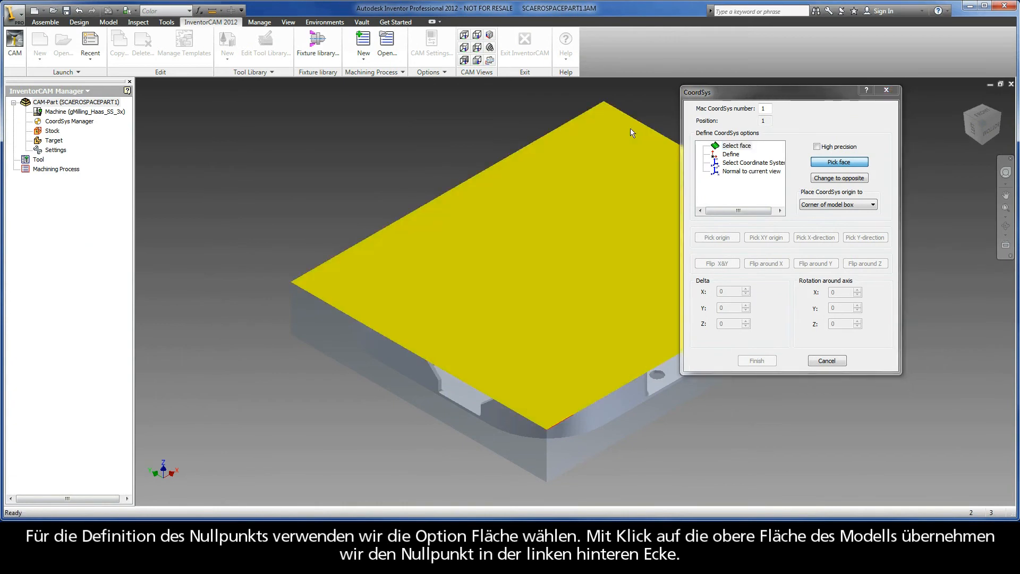
click(716, 238)
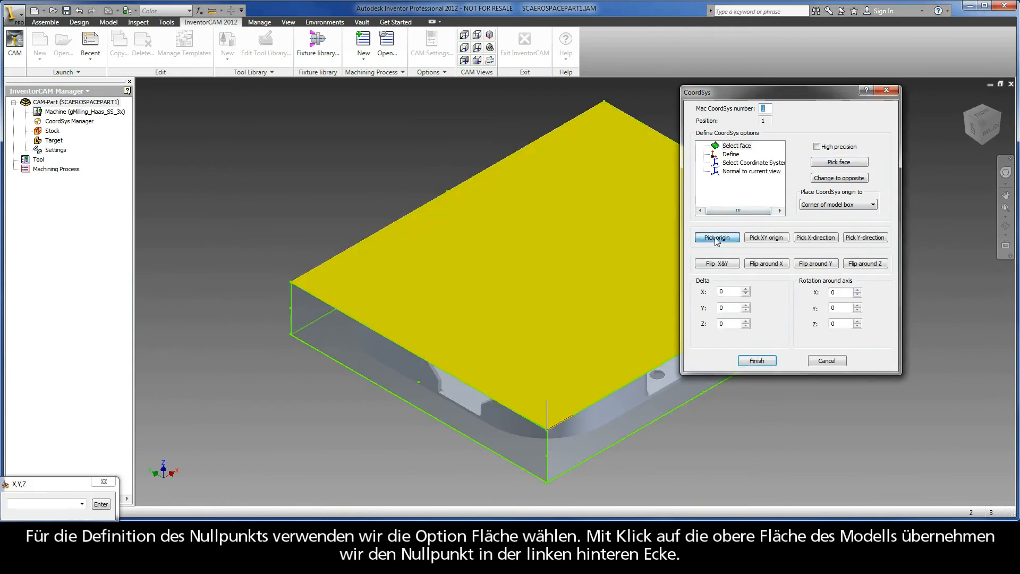
click(291, 282)
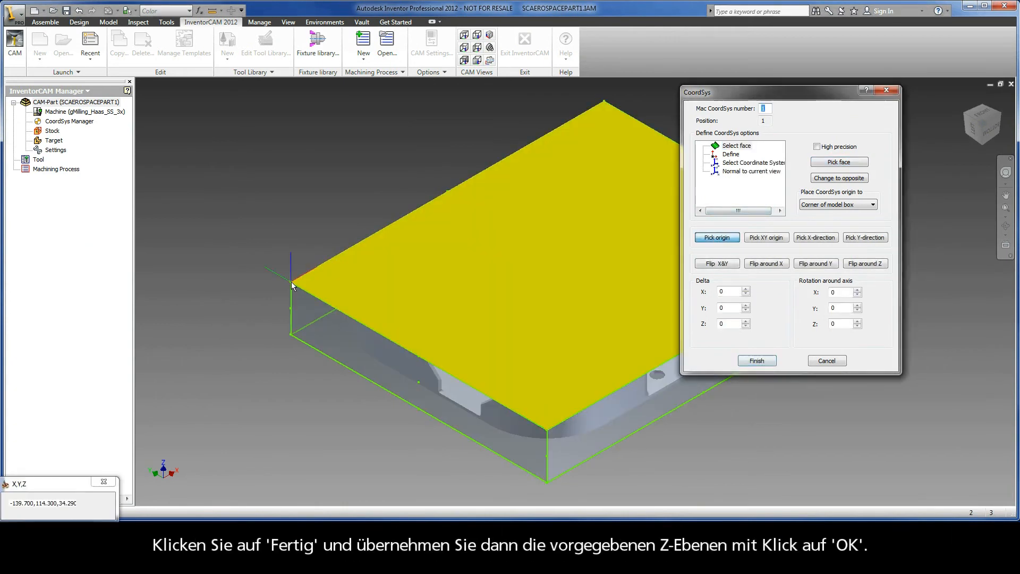
click(749, 359)
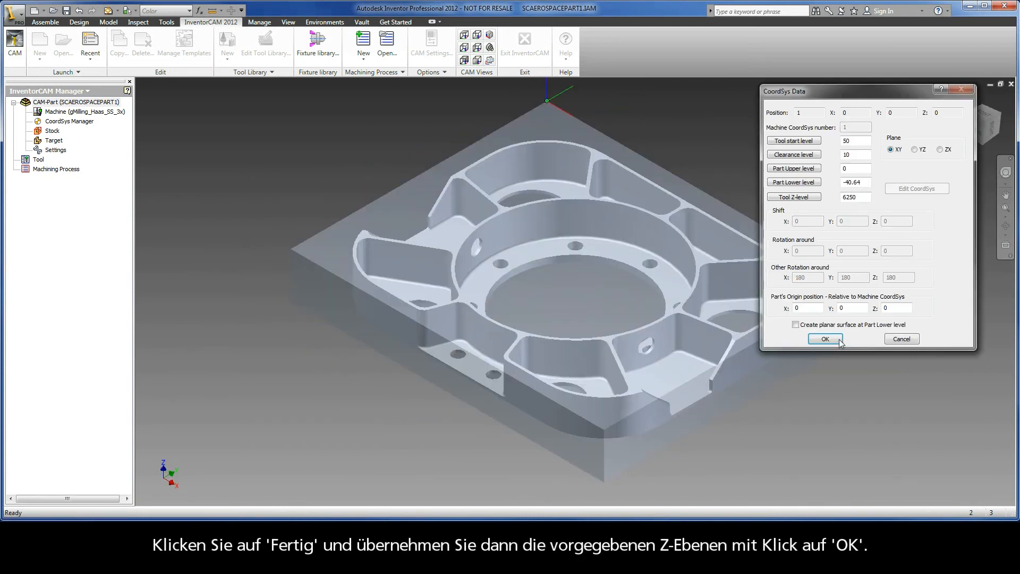
click(826, 339)
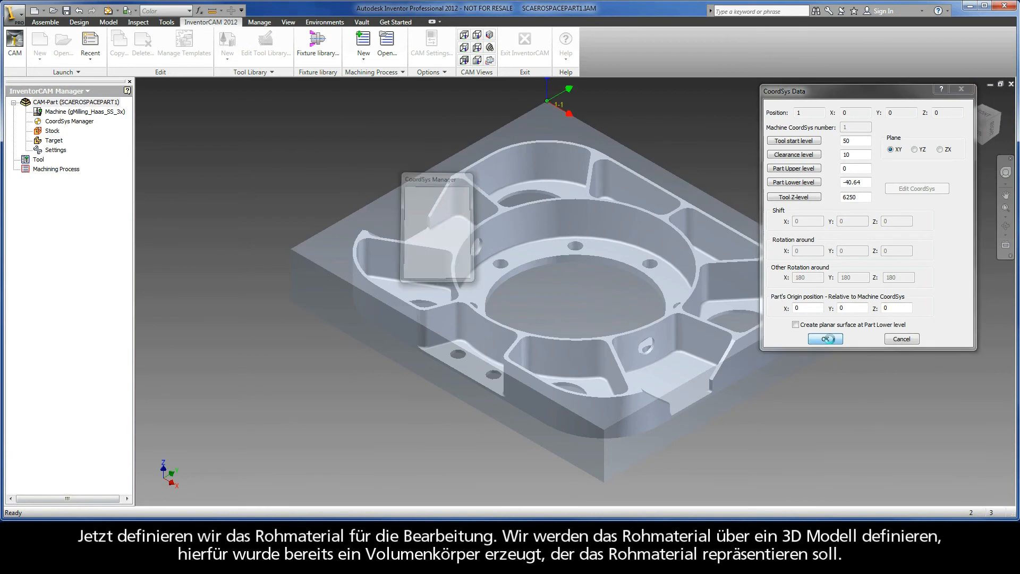
click(435, 272)
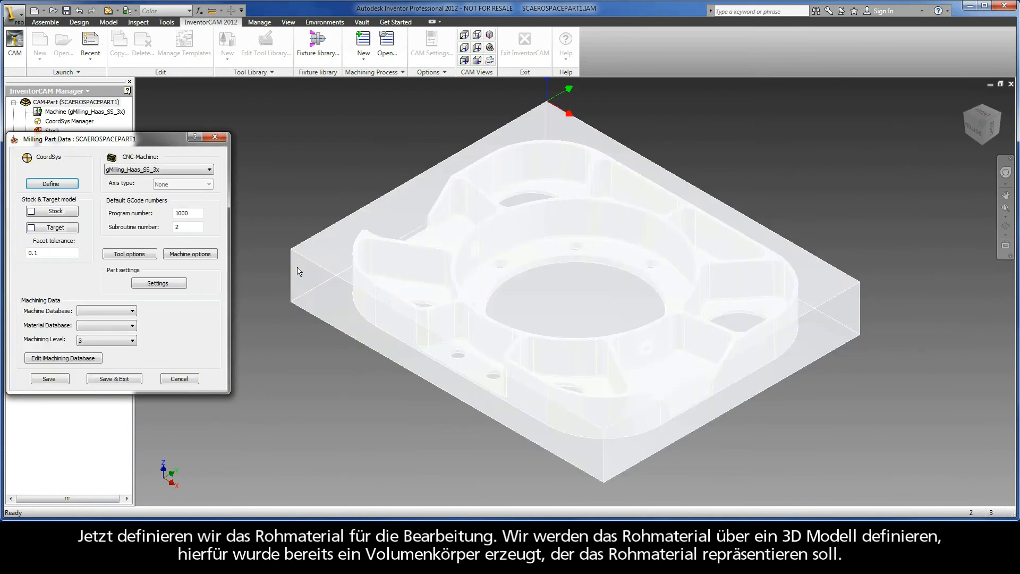
Step: Define the stock as a 3D Model using the transparent block solid that encloses the part
click(49, 211)
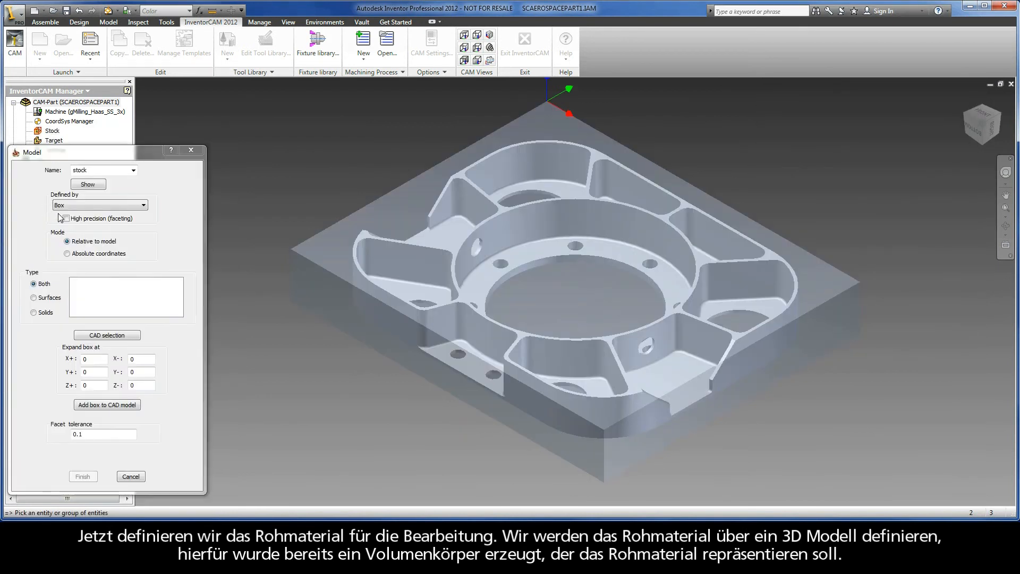
click(96, 205)
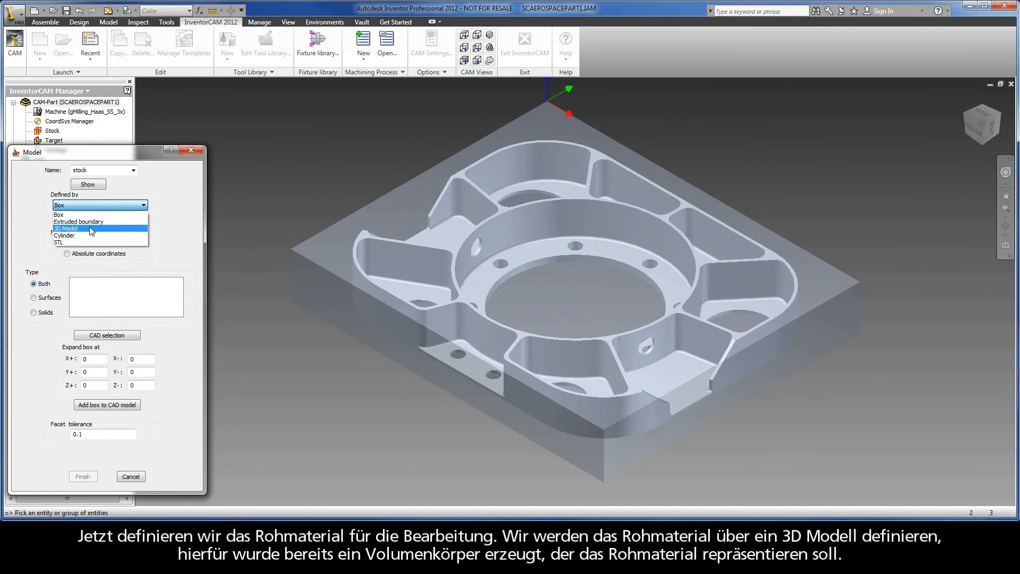
click(91, 228)
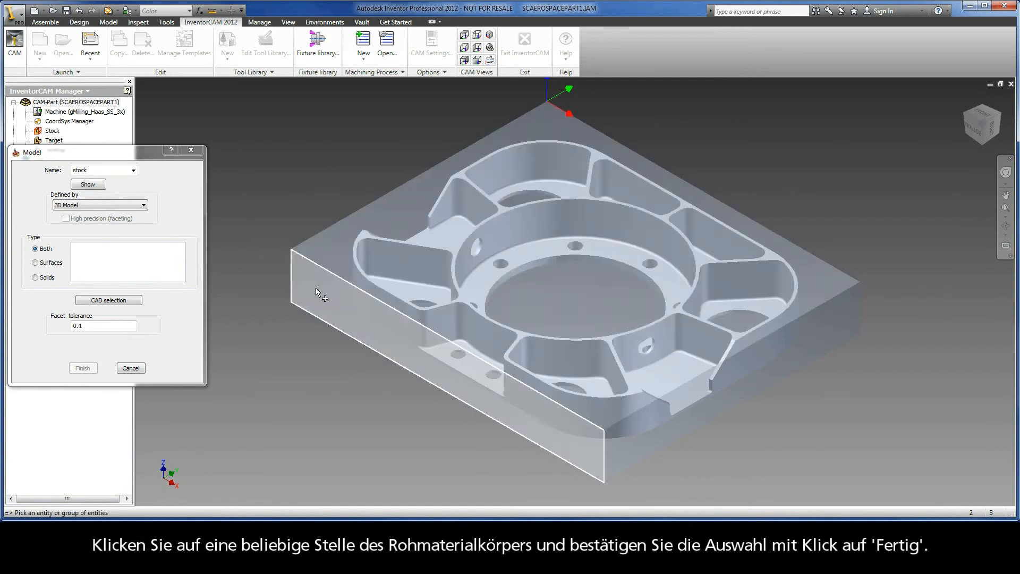
click(316, 287)
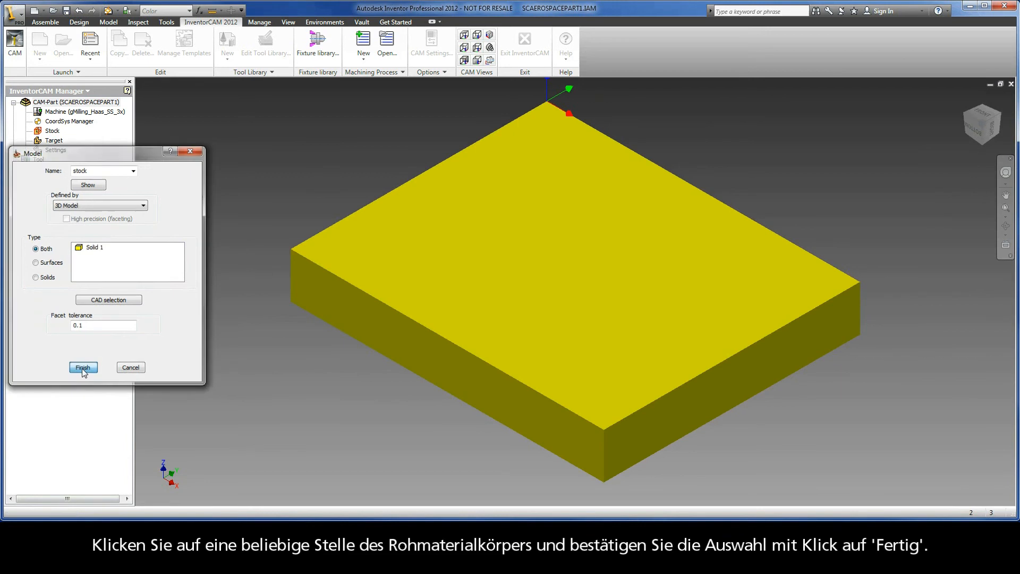
click(83, 368)
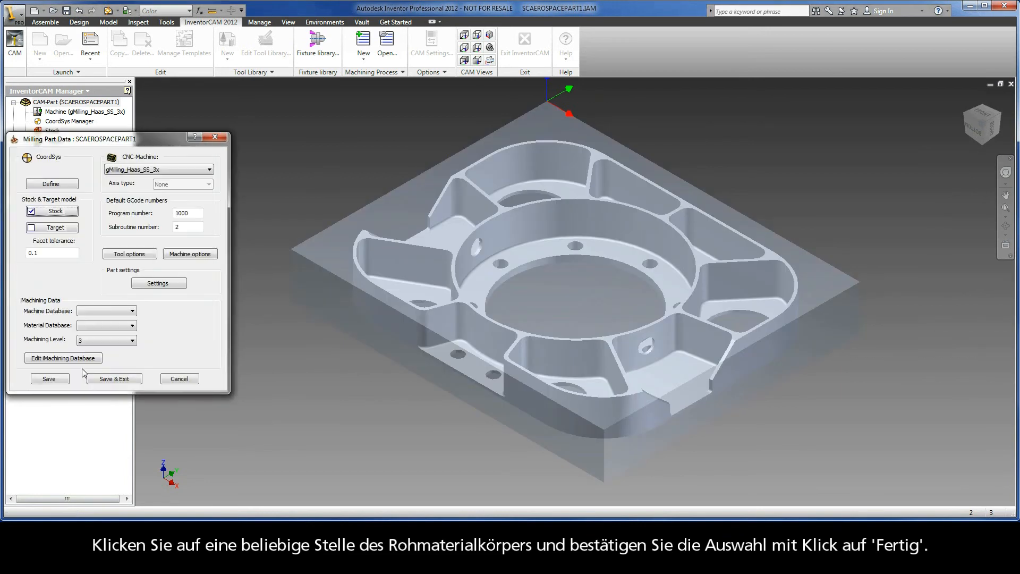
Step: Define the target model from the machined part solid inside the transparent block, then save and close the CAM-Part definition
click(54, 230)
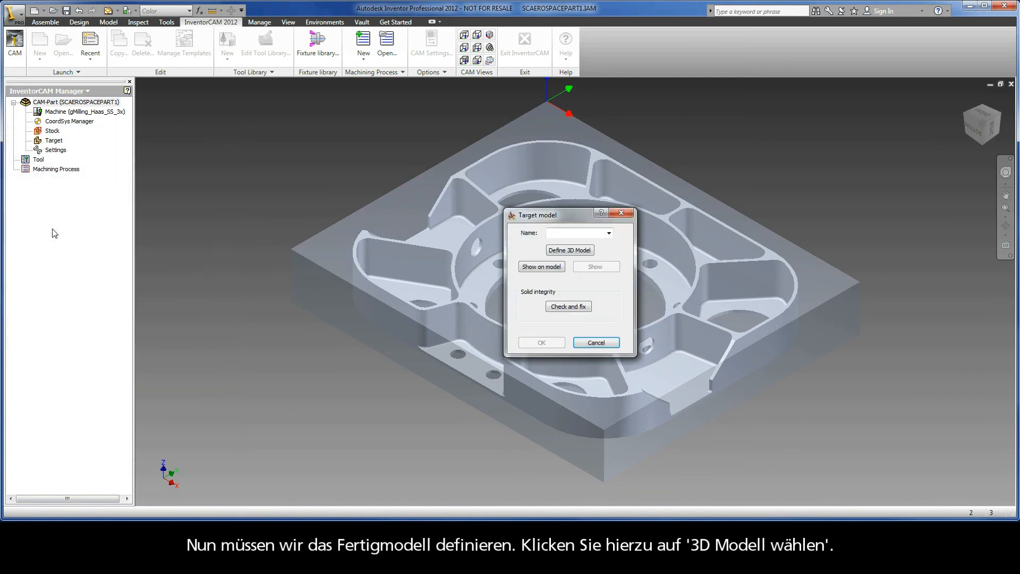
click(546, 249)
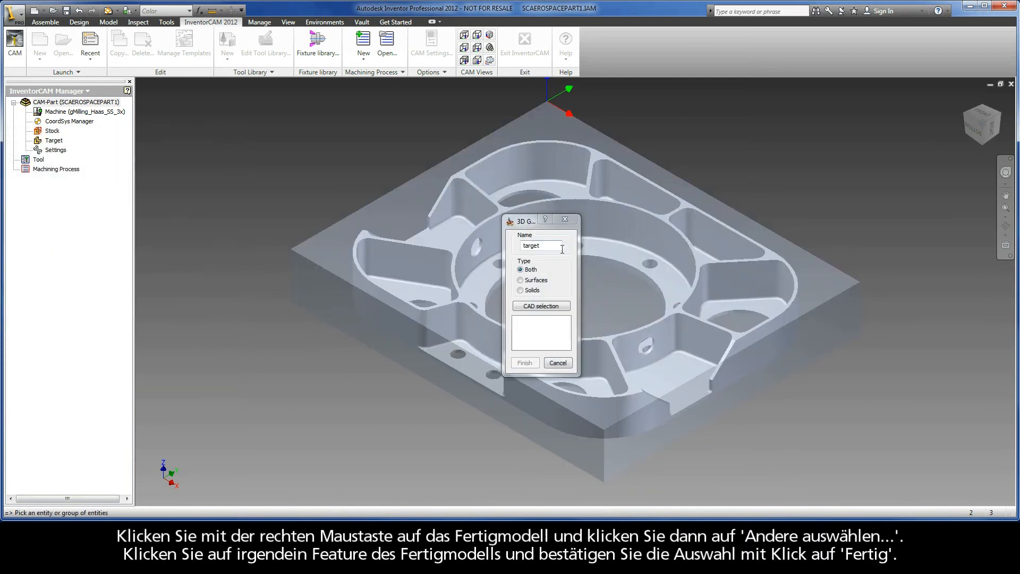
right_click(408, 247)
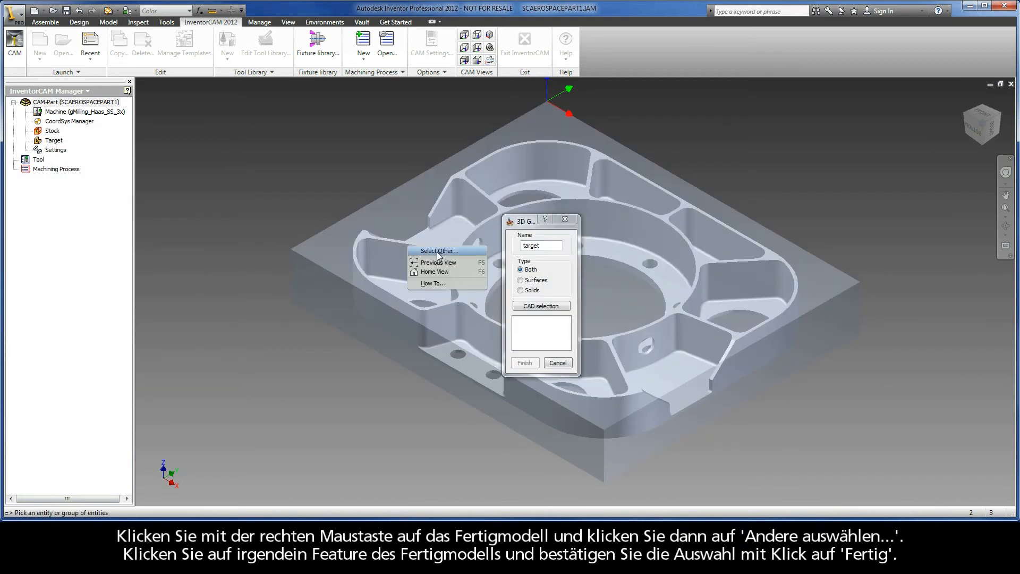
click(439, 251)
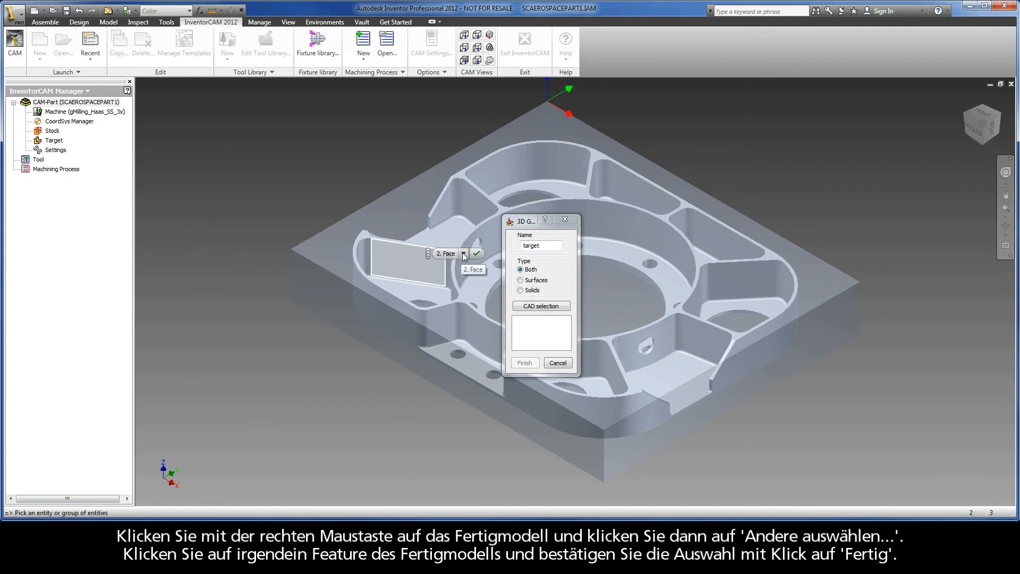
click(464, 254)
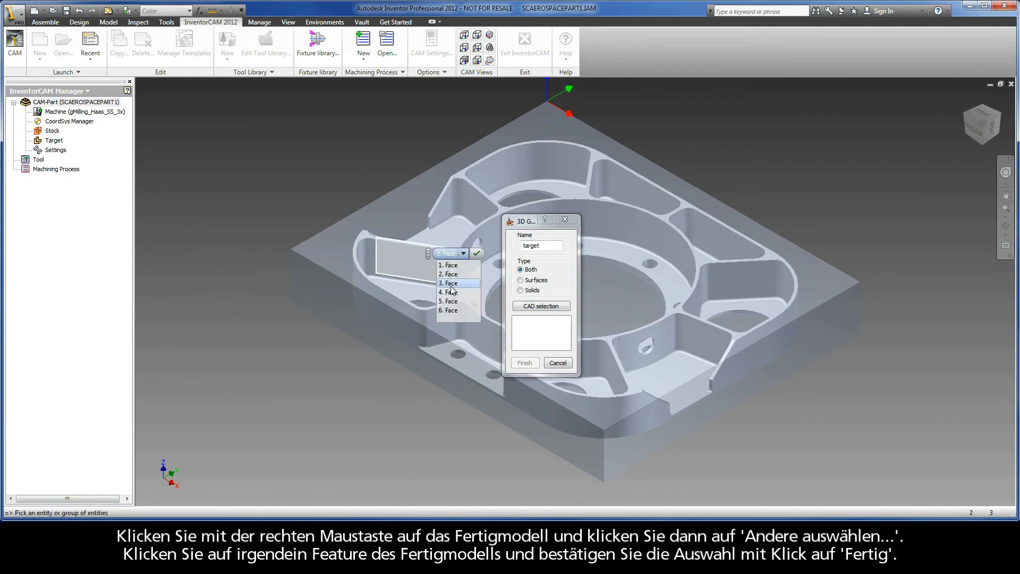
click(451, 274)
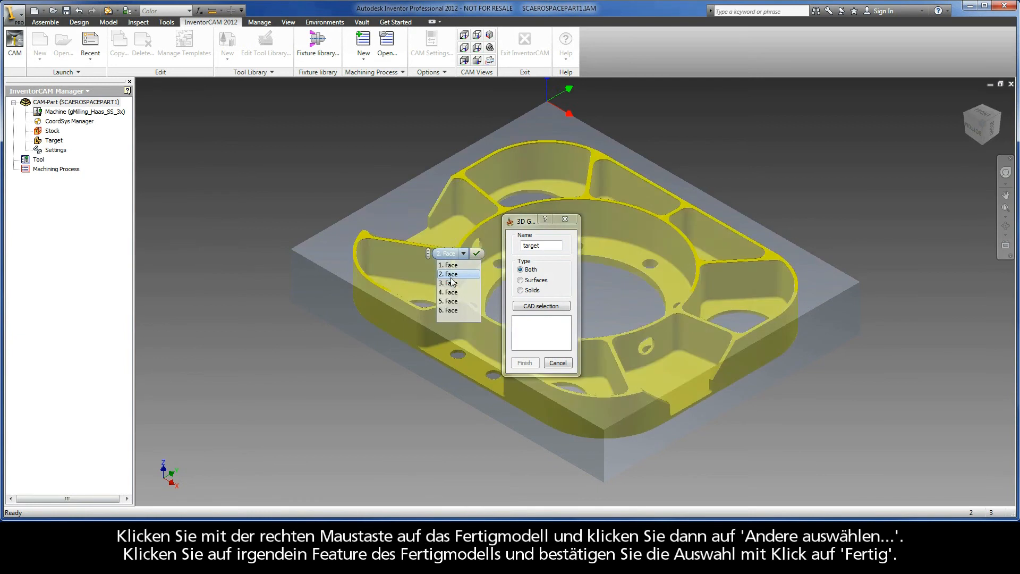
click(523, 362)
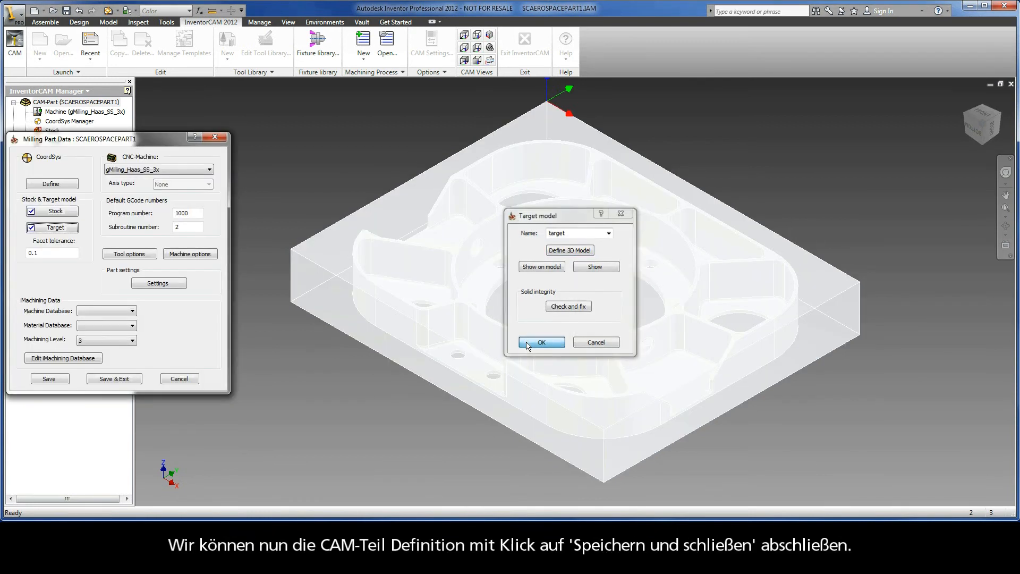
click(541, 343)
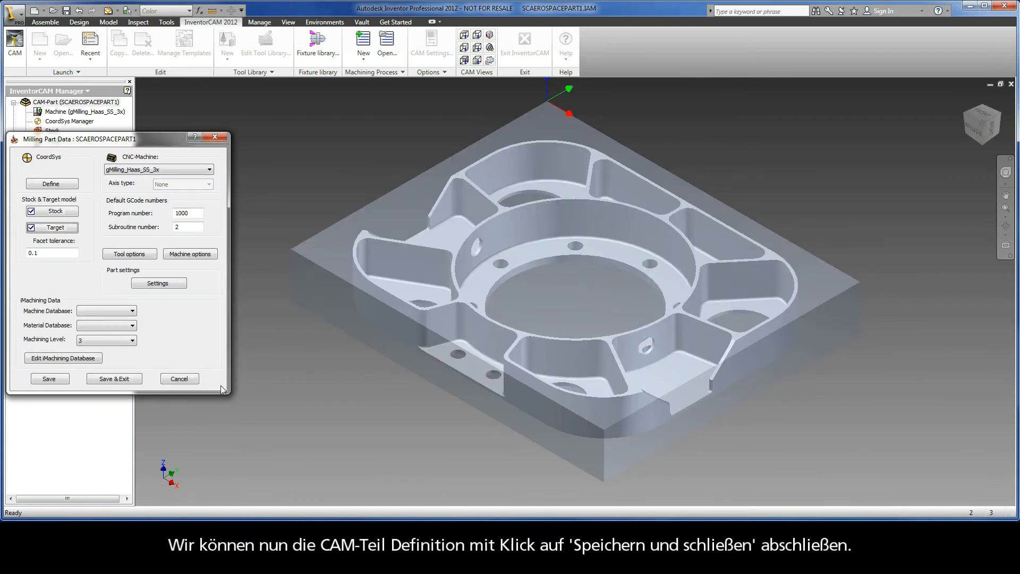
click(115, 379)
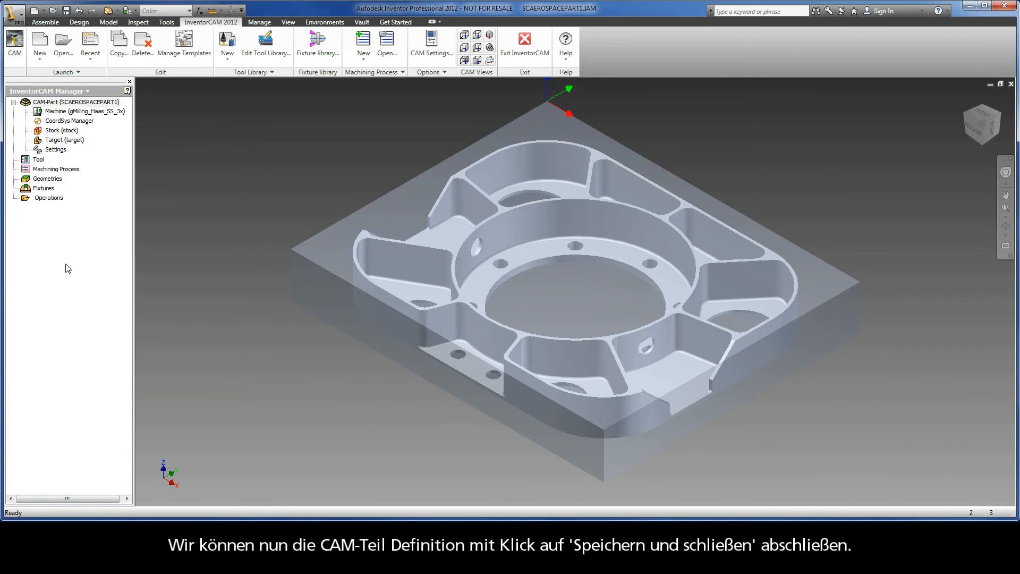
Step: Add a new iMachining operation to the CAM-Part
click(44, 199)
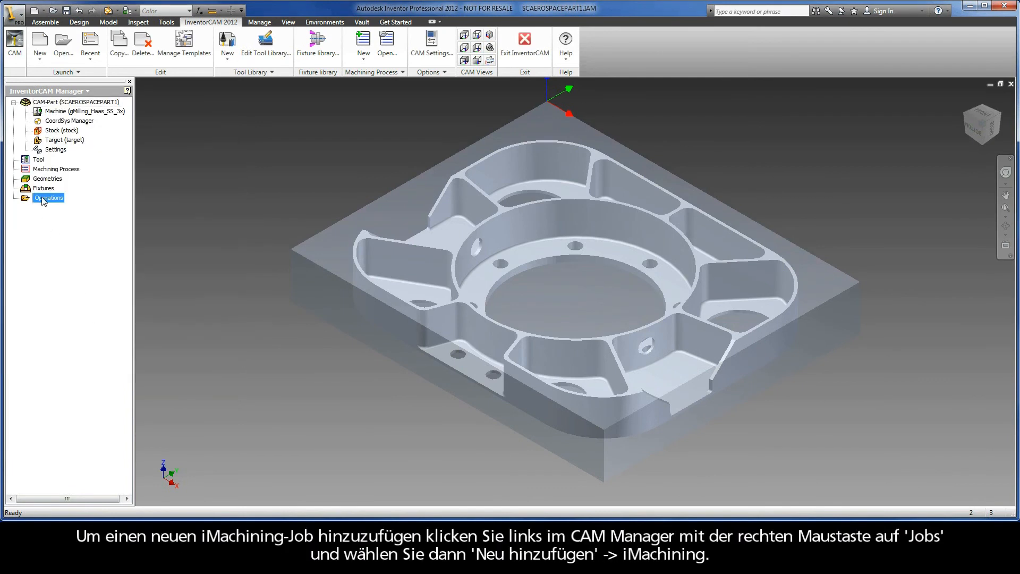
right_click(44, 200)
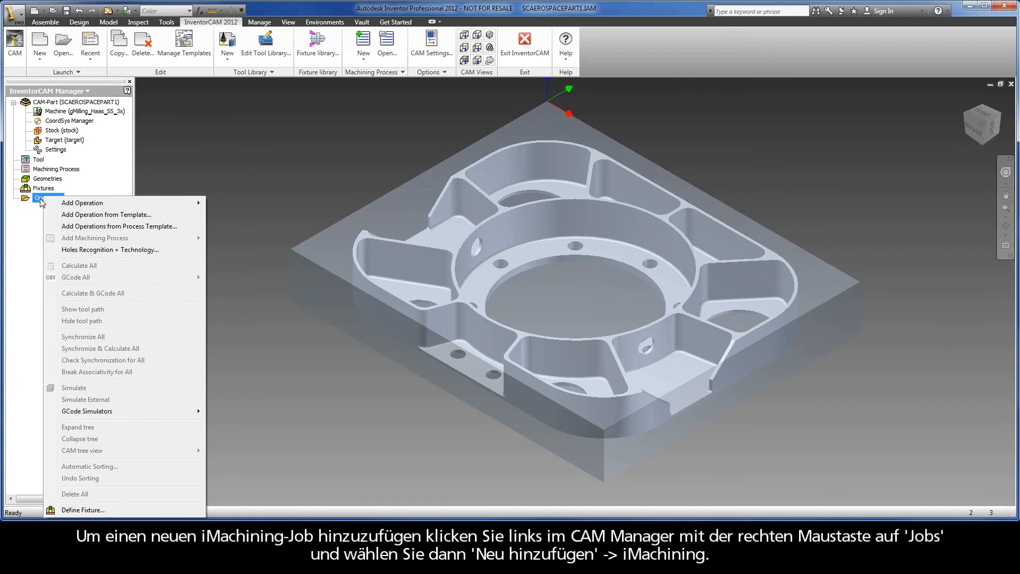
mouse_move(123, 205)
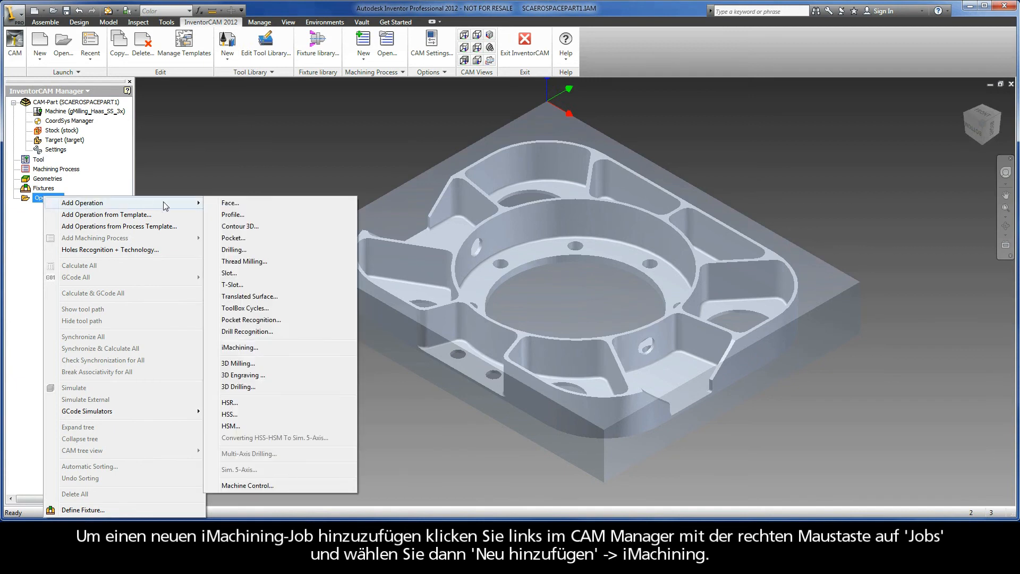
click(238, 347)
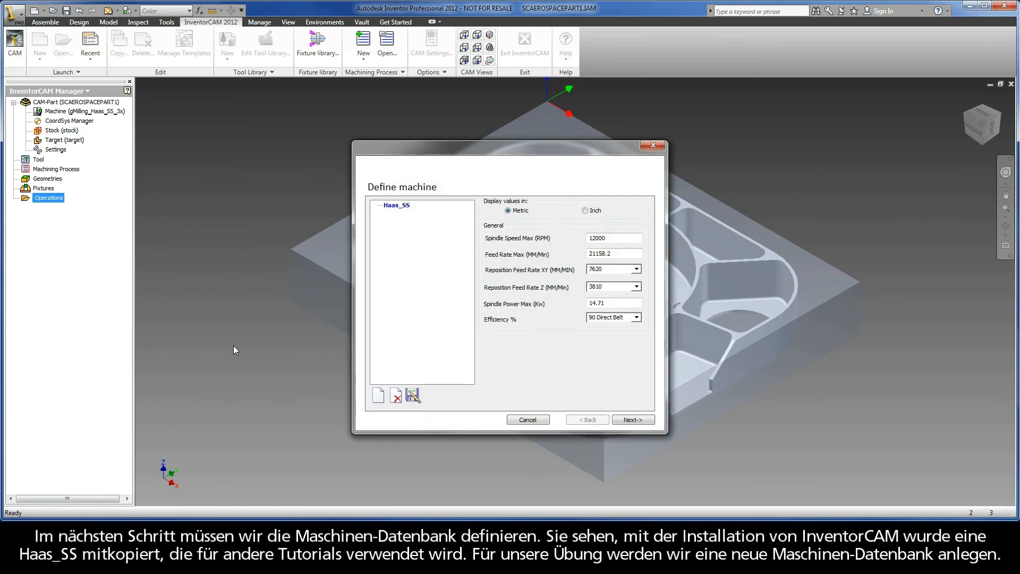
Step: Create a new iMachining machine database file named Haas_SS_New
click(406, 210)
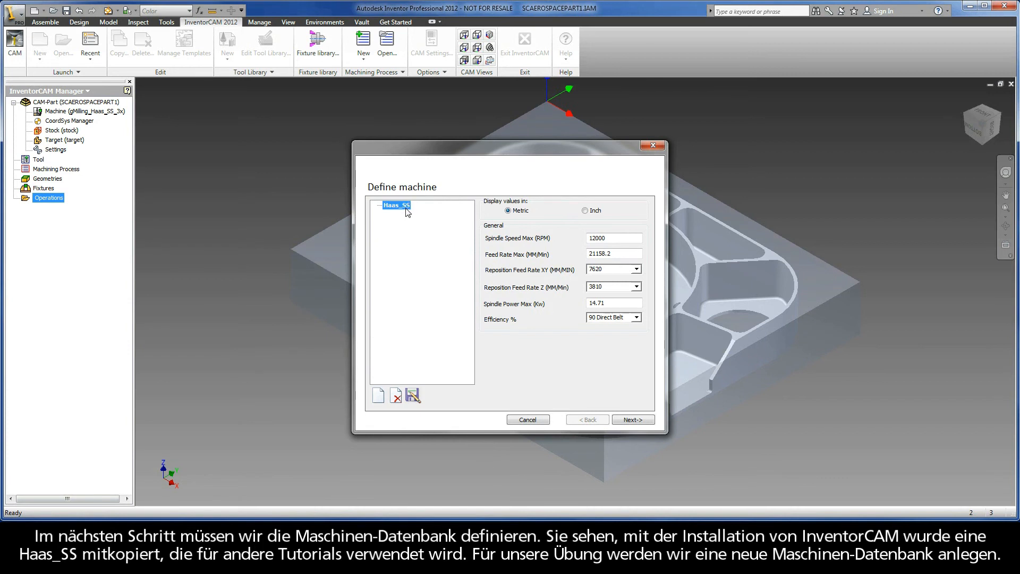
click(379, 397)
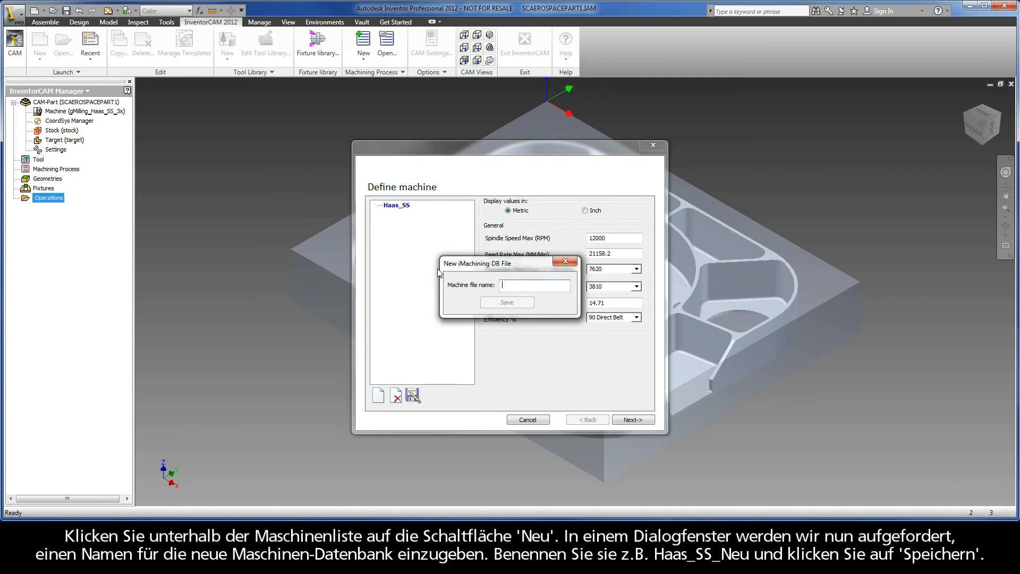
text(Haas_SS_New)
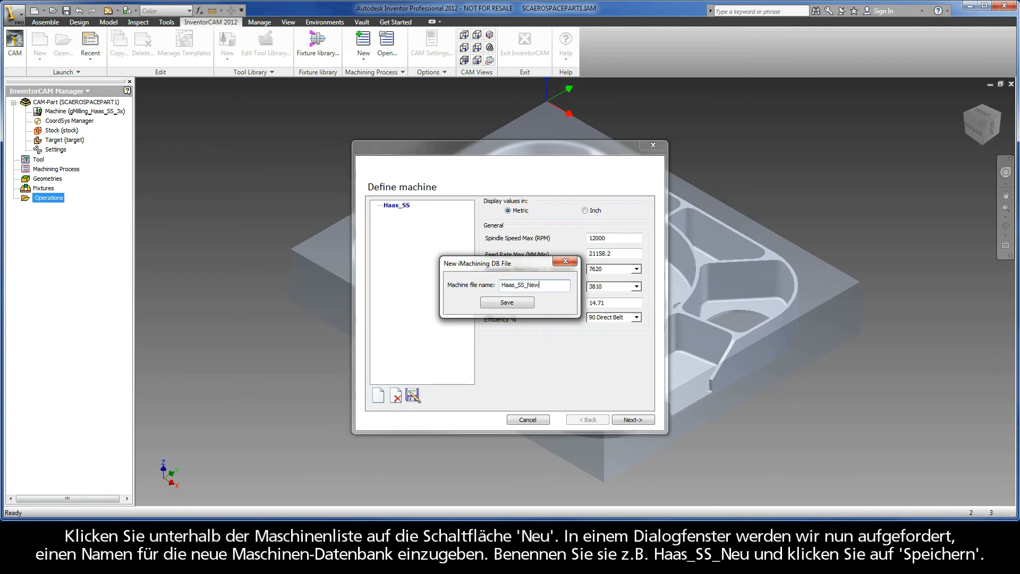
click(495, 302)
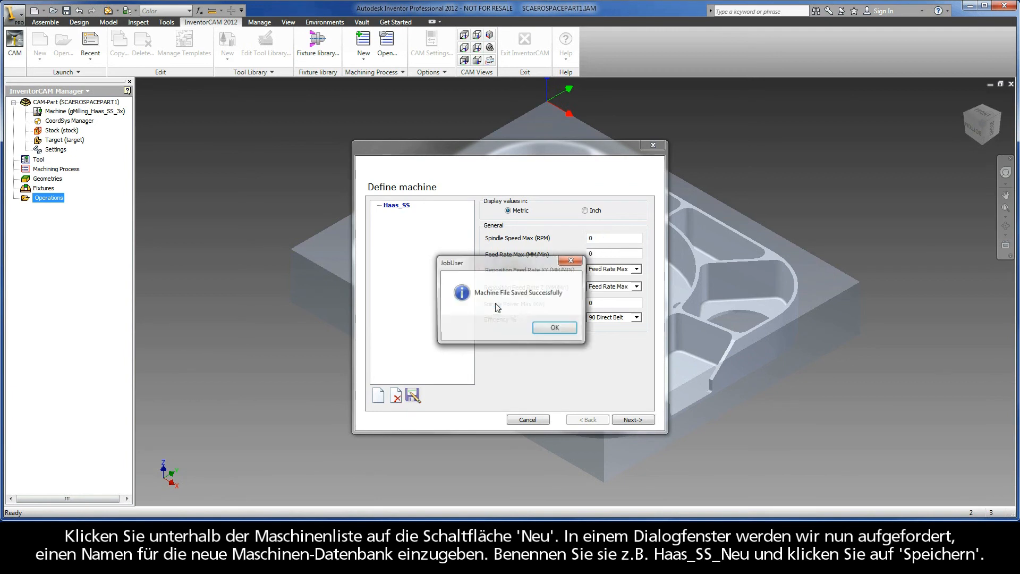
click(553, 333)
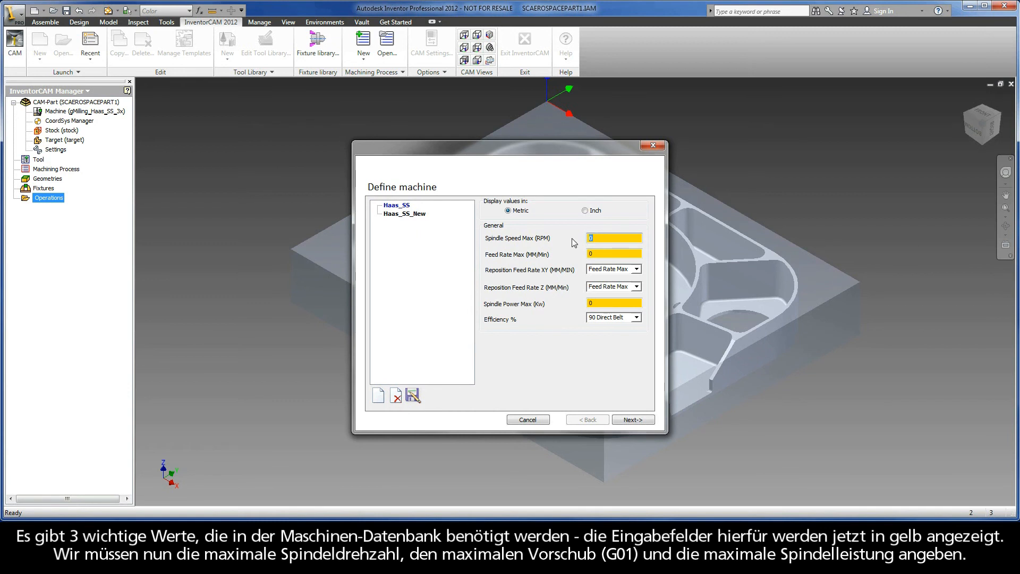
Step: Set the new machine's maximum spindle speed to 10000 RPM, maximum feed rate to 10000 mm/min and maximum spindle power to 11 kW
text(10000)
double_click(594, 253)
text(10000)
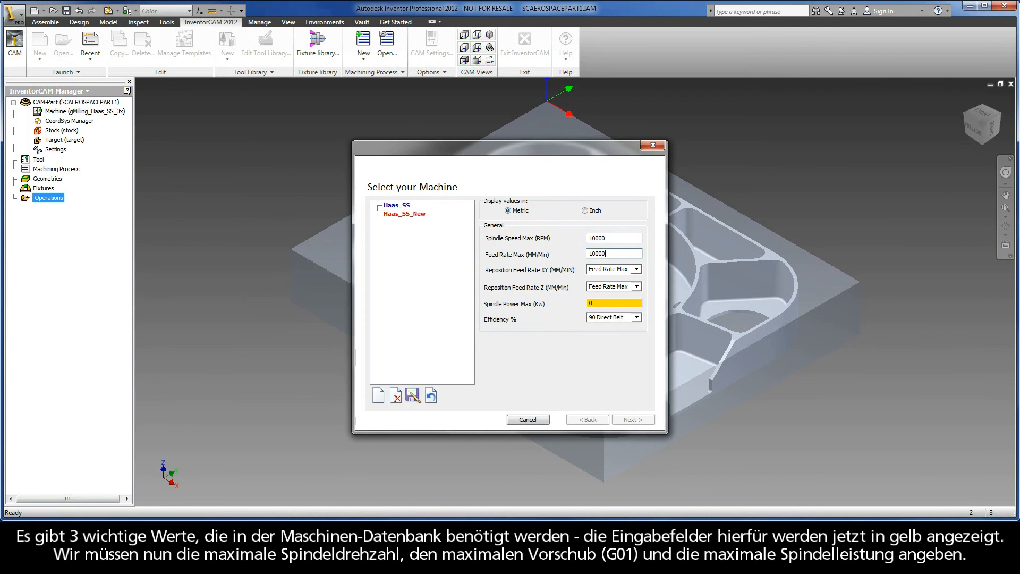
double_click(600, 302)
text(11)
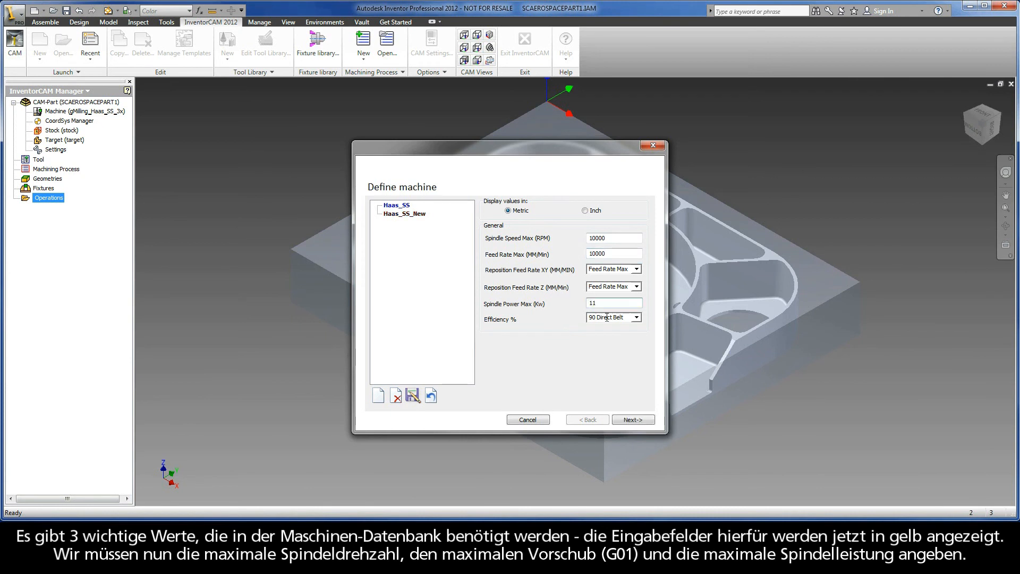
Step: Choose Aluminum_100BHN-60HRB as the iMachining material and finish the machine and material definition
click(632, 419)
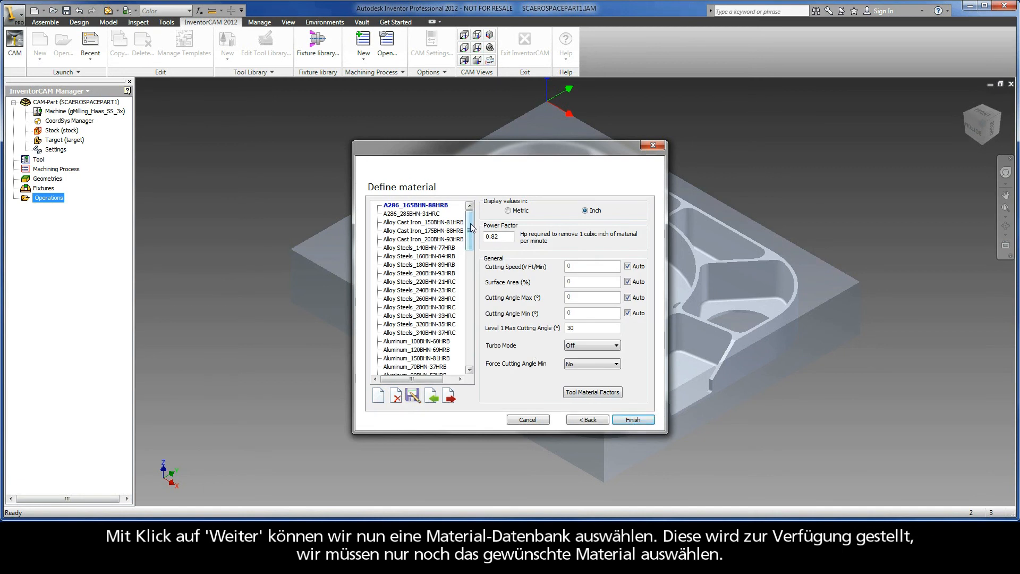
mouse_move(469, 234)
mouse_down()
mouse_move(481, 353)
mouse_move(470, 222)
mouse_up()
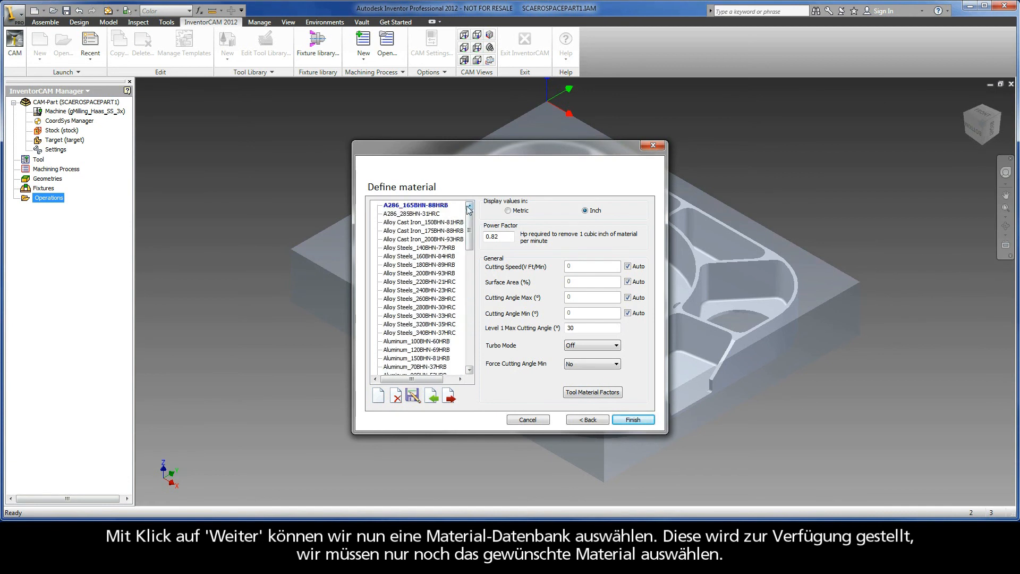
click(426, 342)
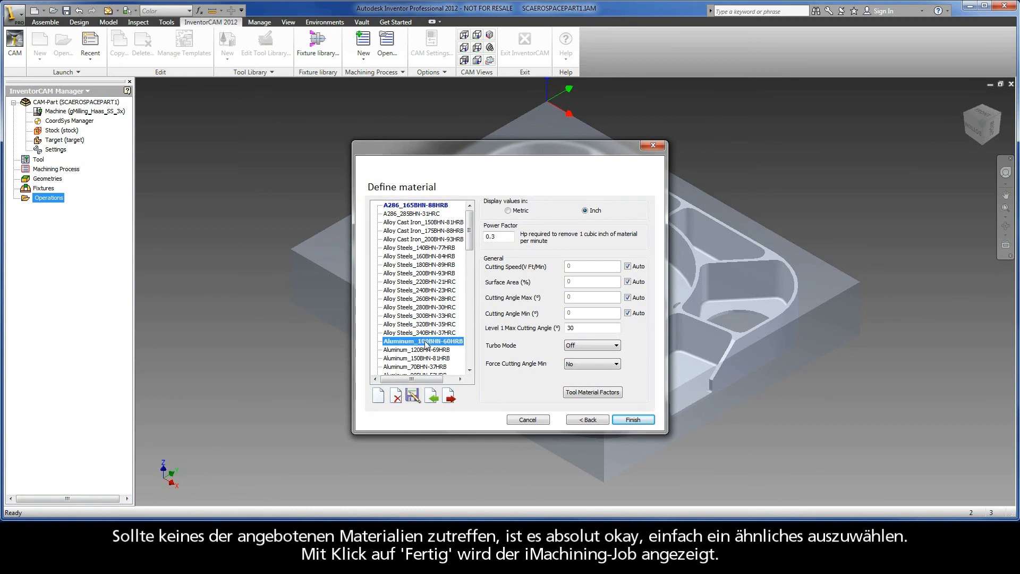
click(633, 422)
click(634, 421)
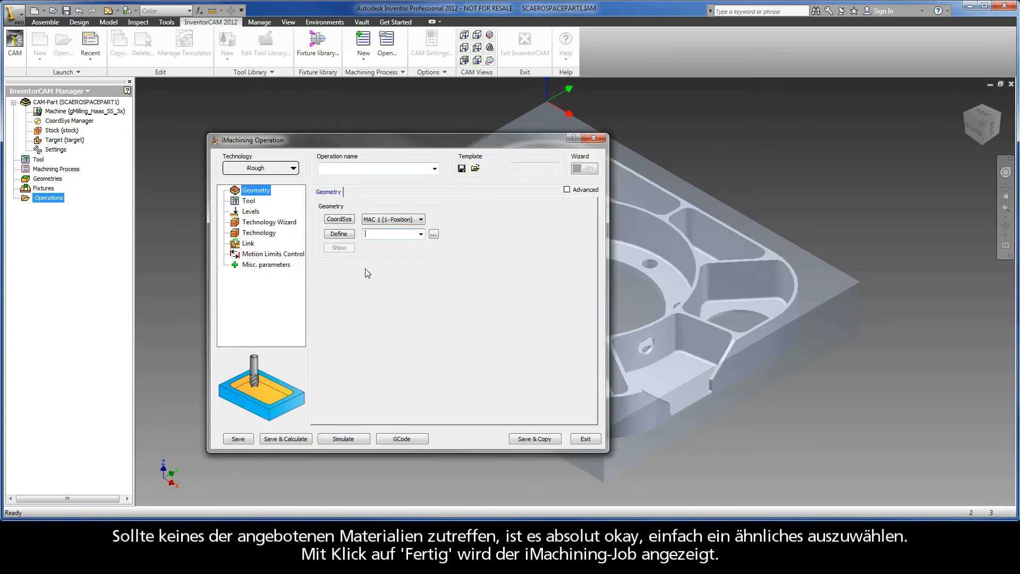
Step: Define the operation geometry as the closed floor contour of the part's leftmost pocket, chained from one edge with Auto-constant Z
click(339, 233)
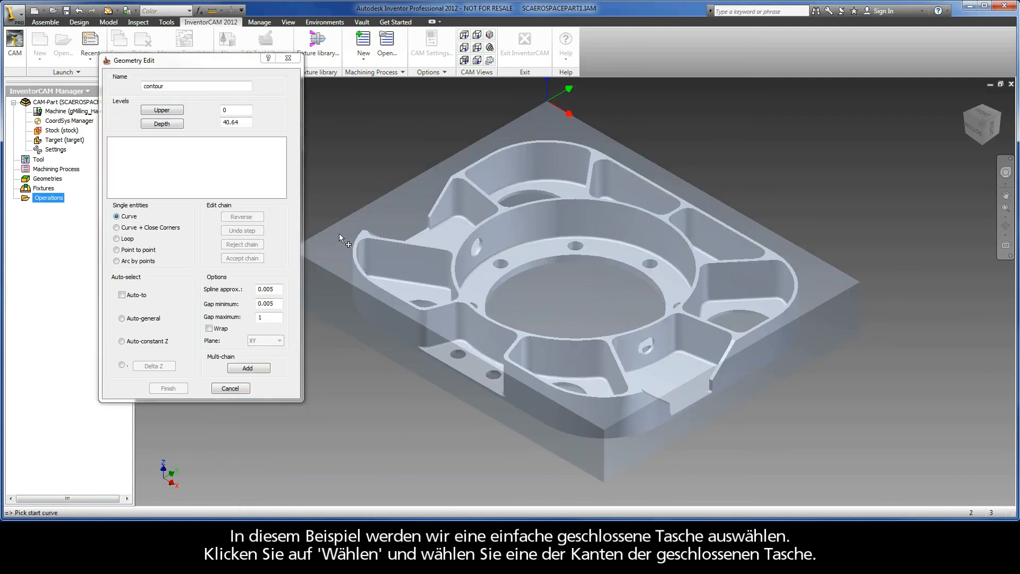
right_click(418, 280)
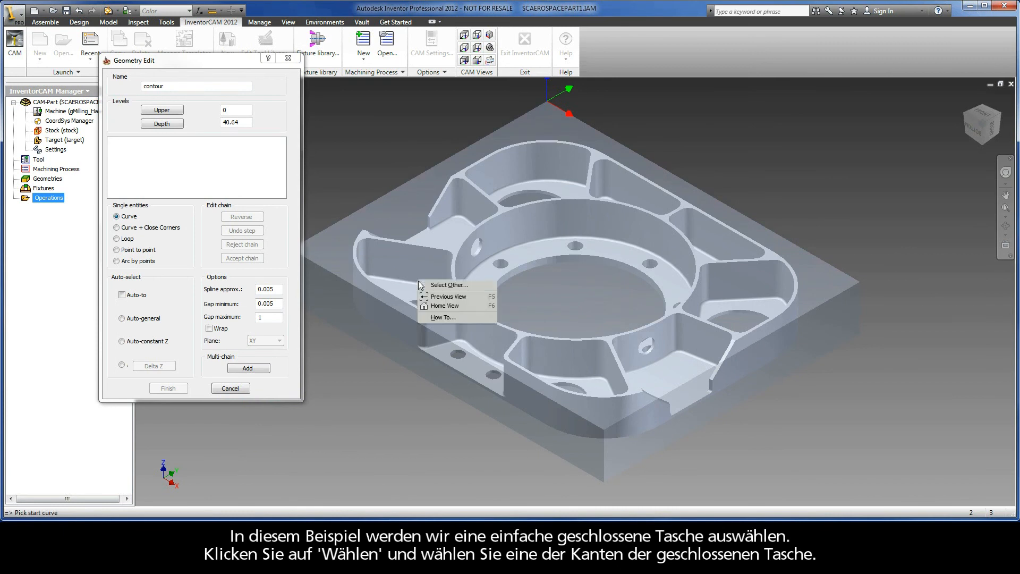
click(407, 279)
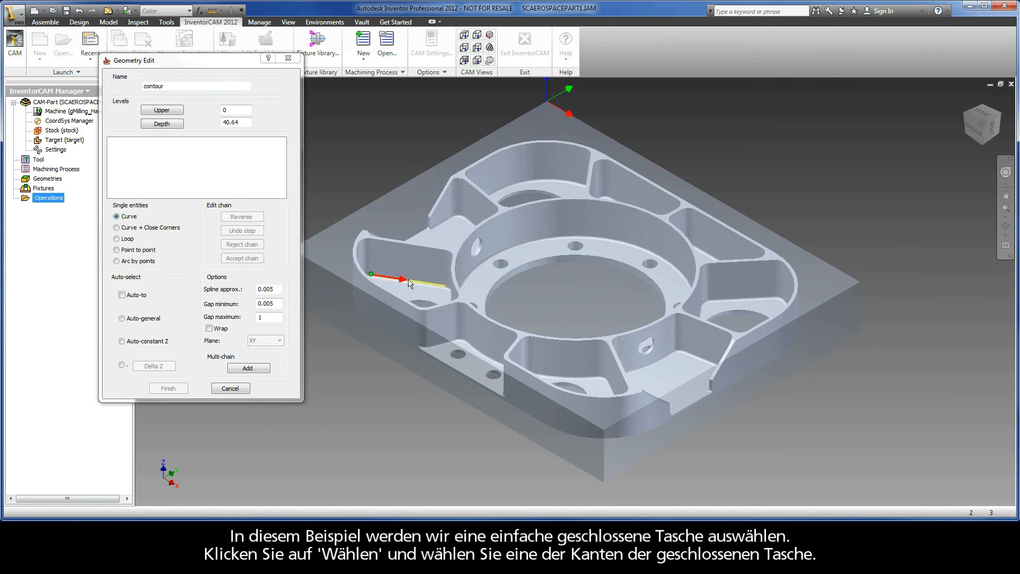
click(141, 341)
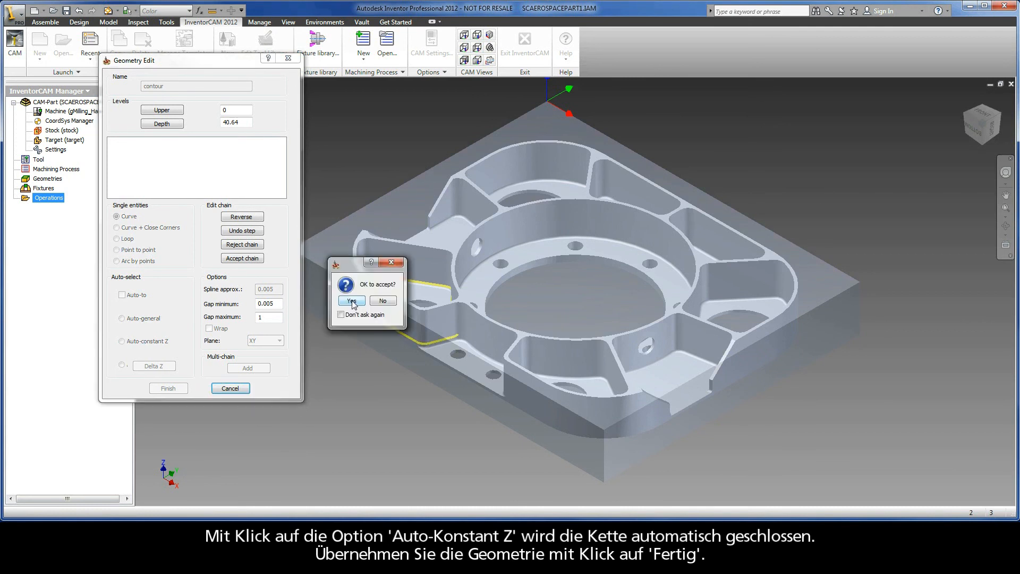
click(352, 301)
click(168, 388)
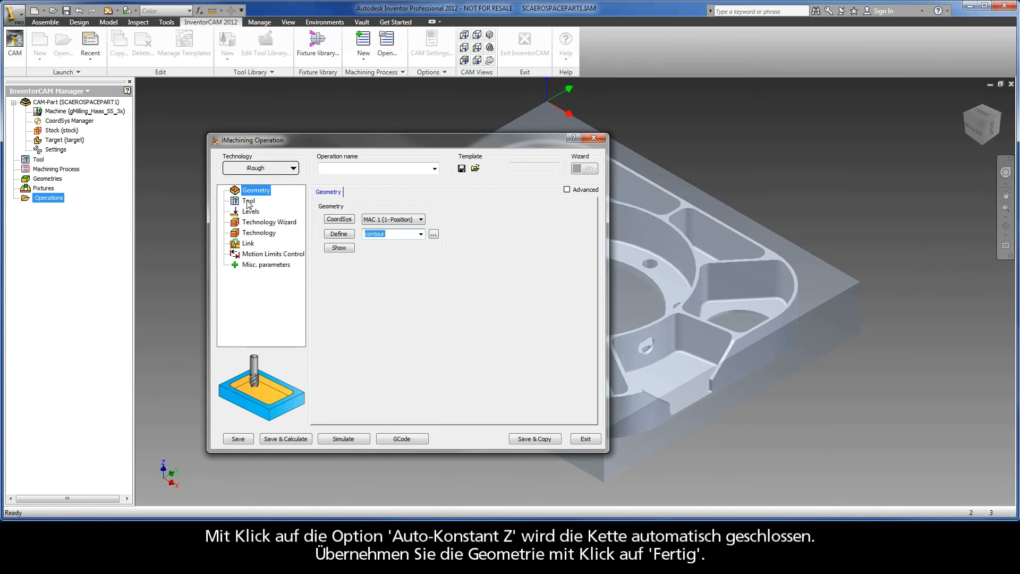
Step: Add an end mill with 12 mm diameter and 4 flutes and assign it to the iMachining operation
click(248, 201)
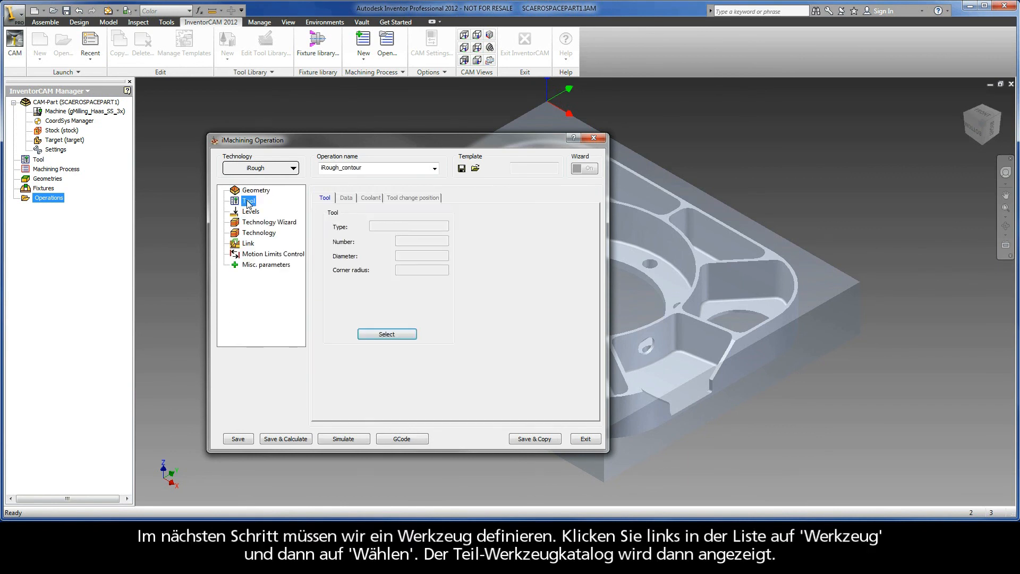
click(382, 335)
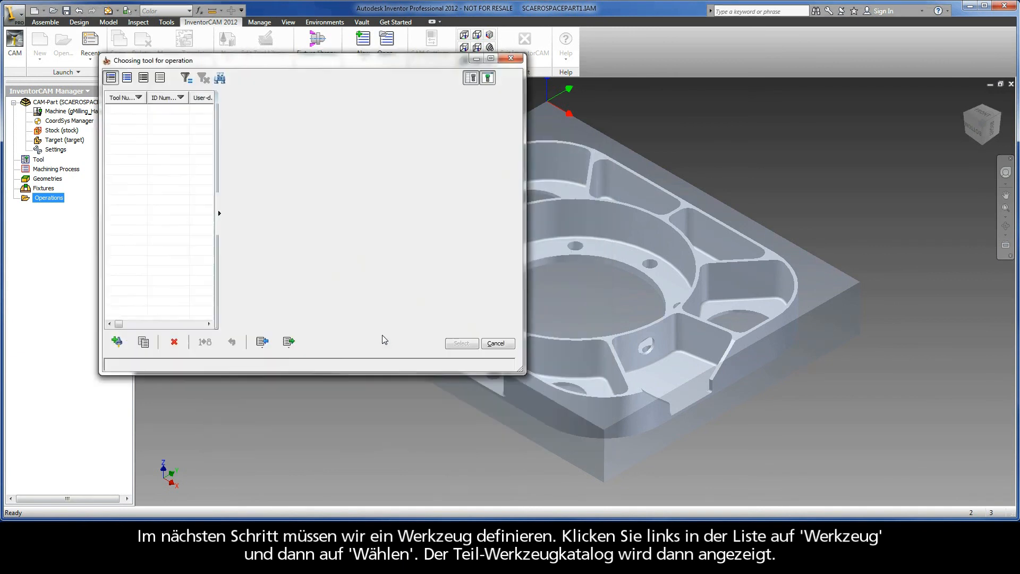
click(117, 342)
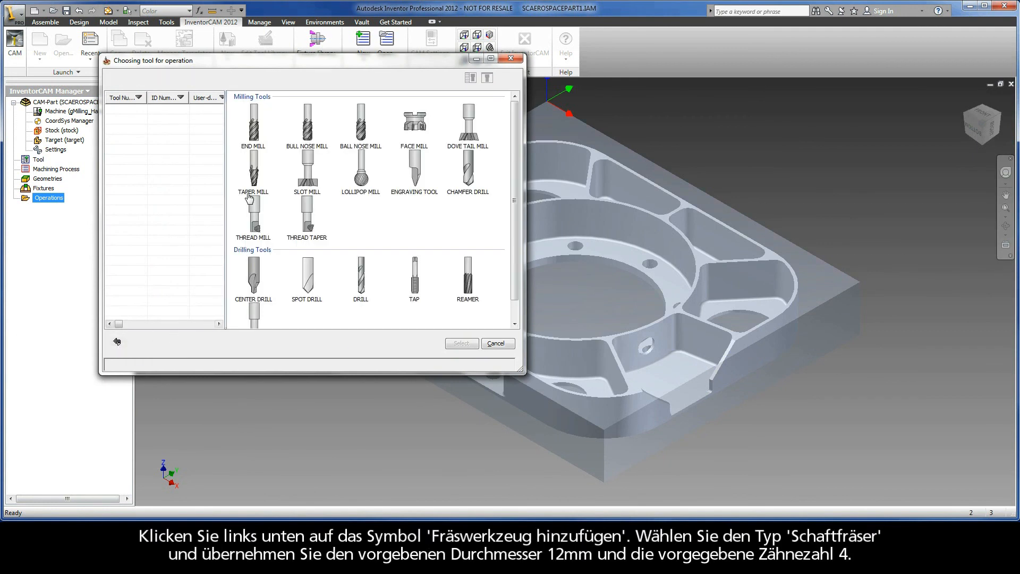
click(255, 135)
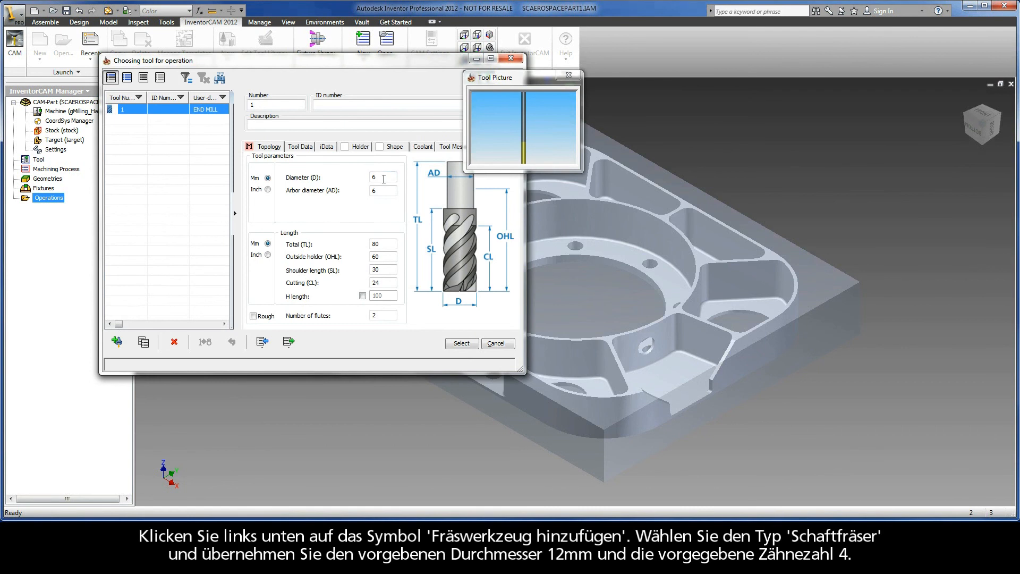
text(12)
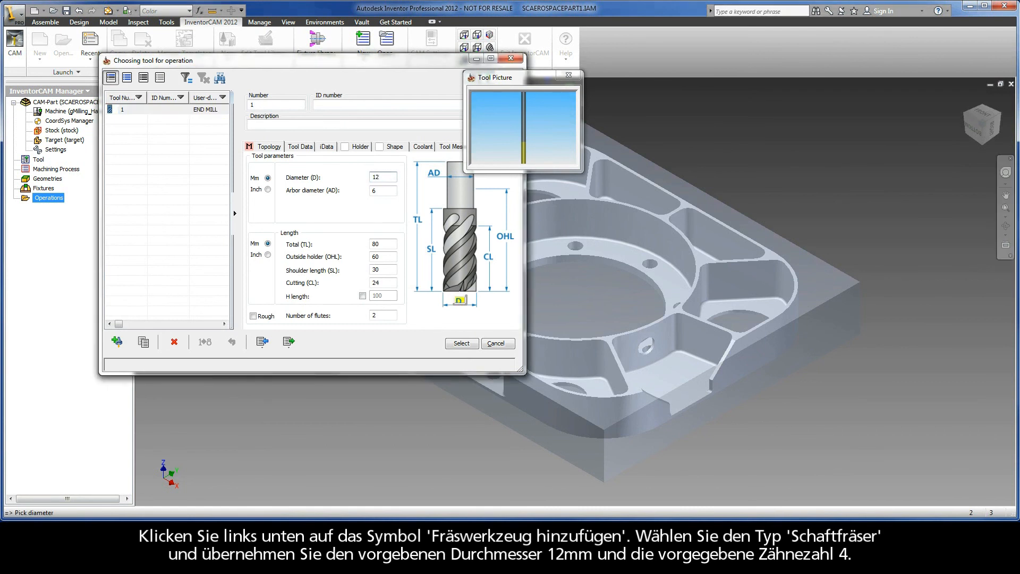
double_click(383, 314)
text(4)
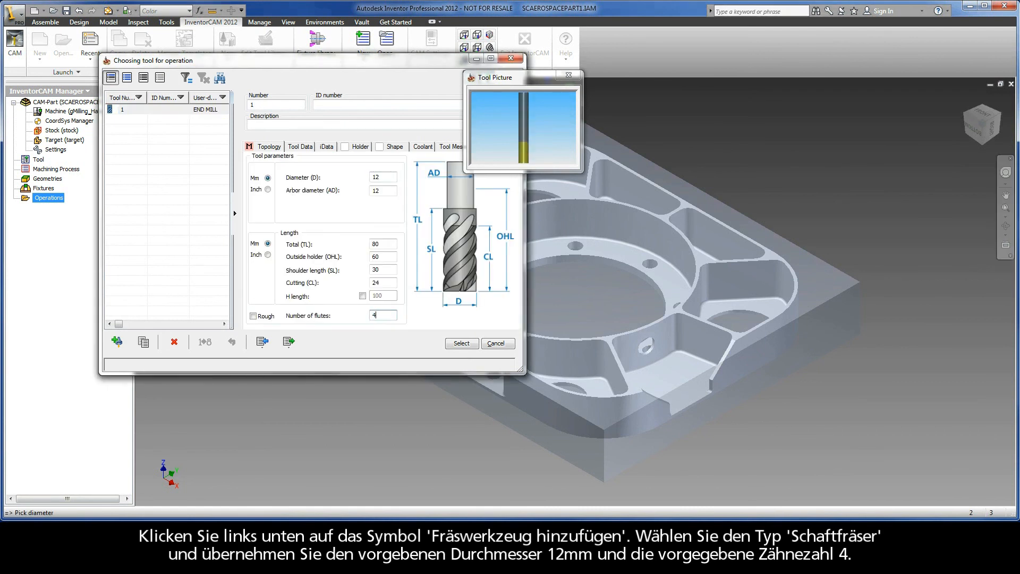
click(460, 344)
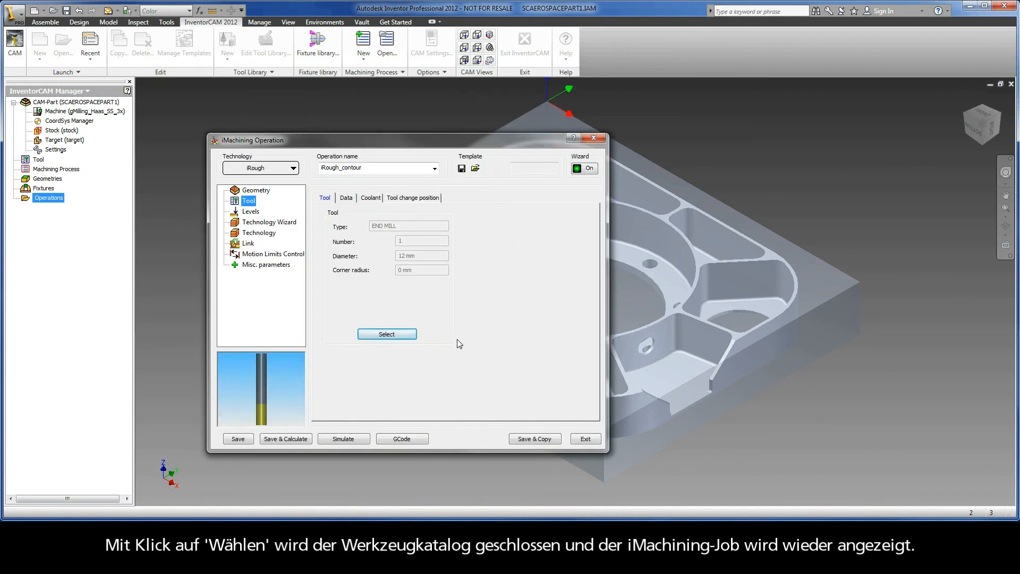
Step: Define the operation's upper milling level at Z 0 by picking the top face of the stock
click(250, 212)
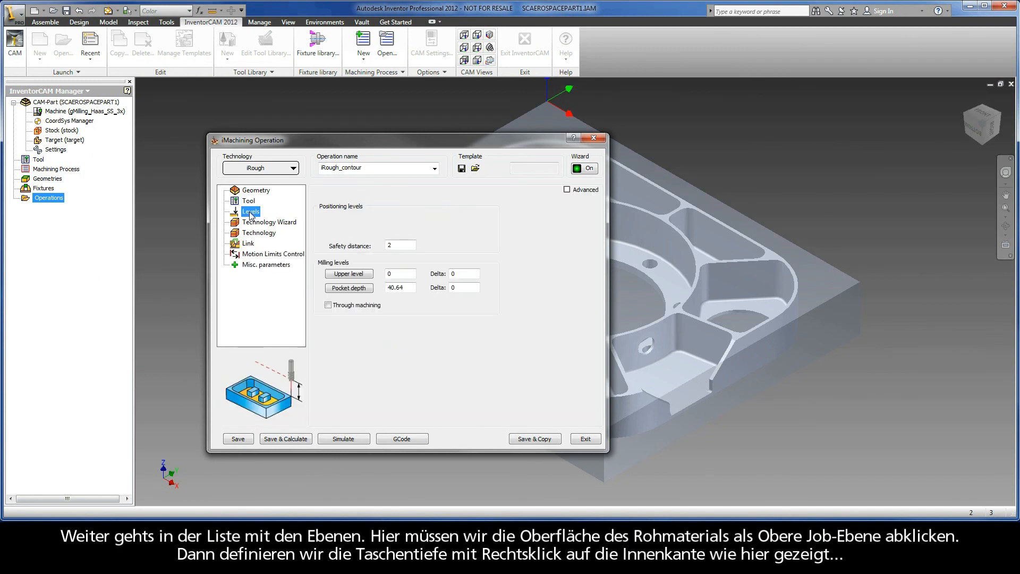
click(349, 273)
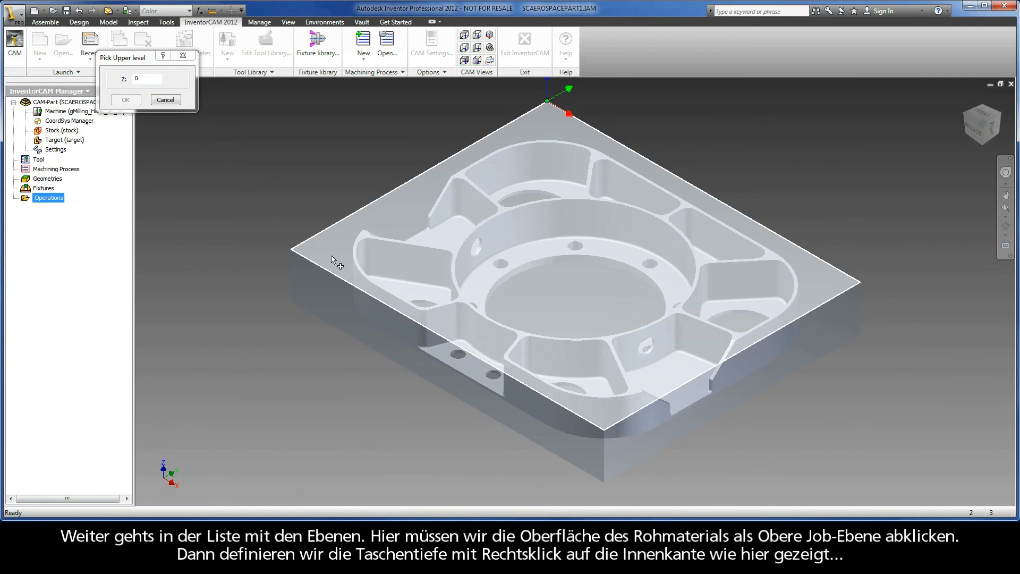
click(331, 256)
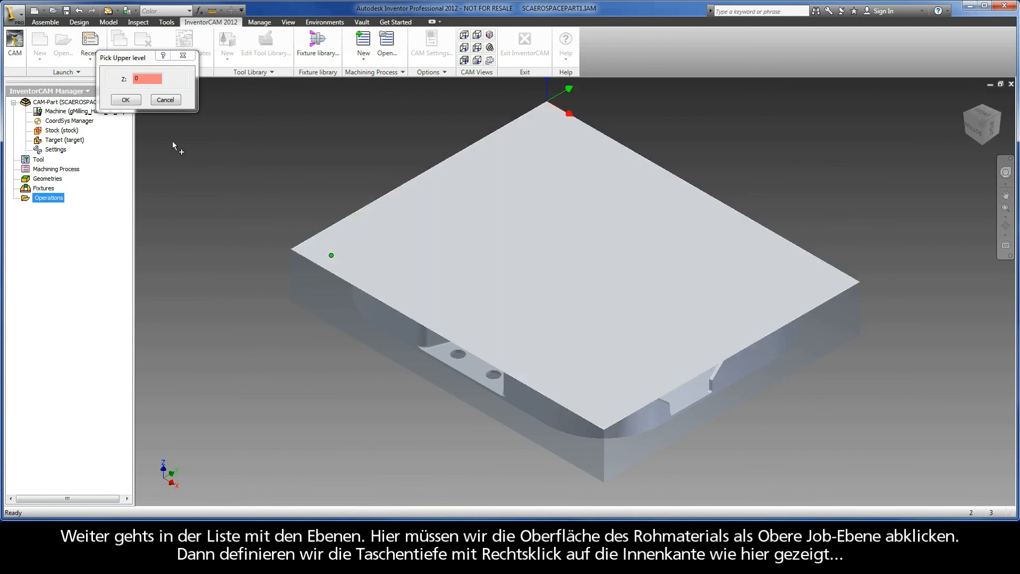
click(126, 100)
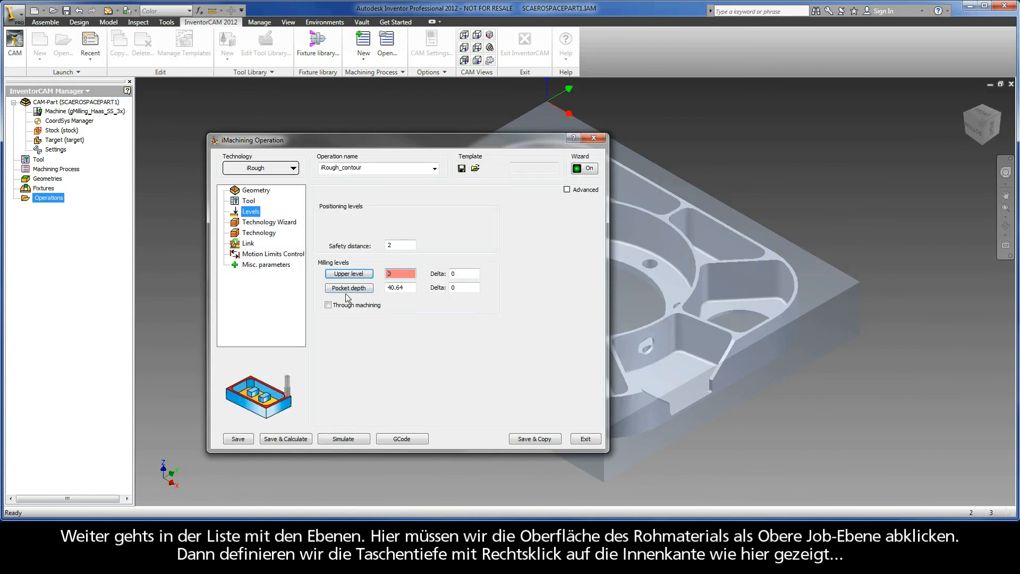
Step: Set the pocket depth to 30.417 from the leftmost pocket's inner floor edge, and save and calculate the operation
click(349, 288)
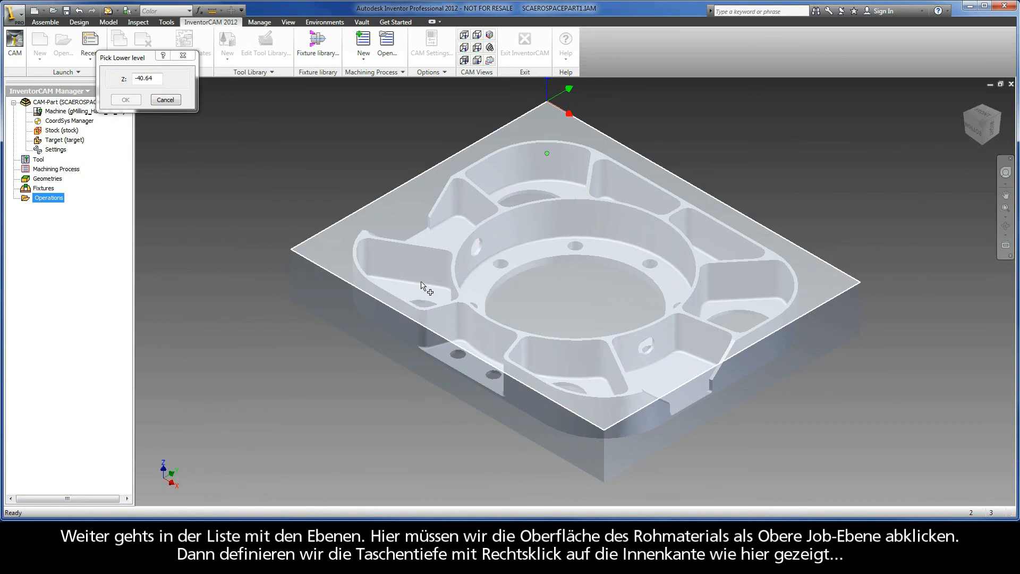
right_click(421, 282)
click(447, 287)
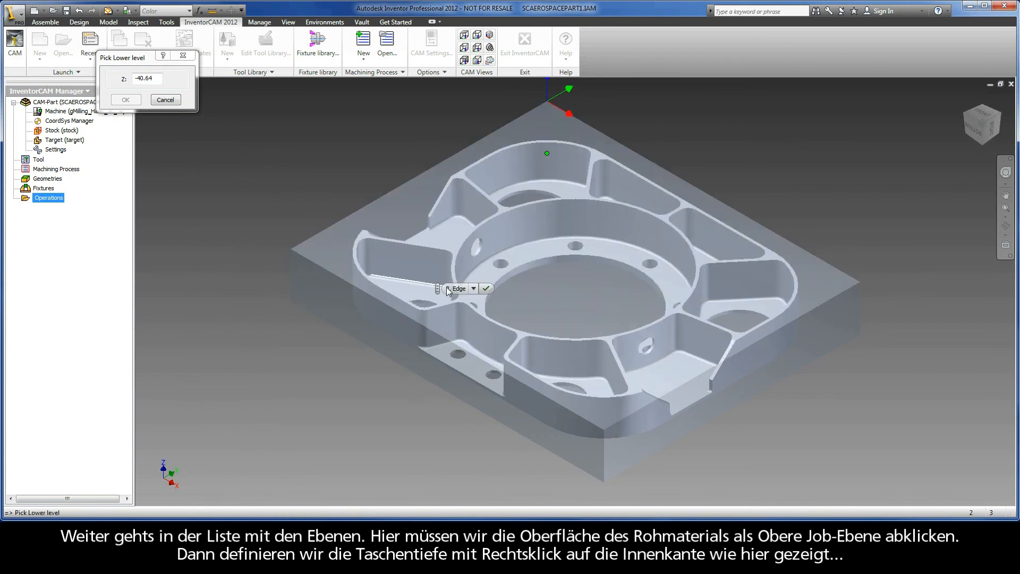
click(486, 288)
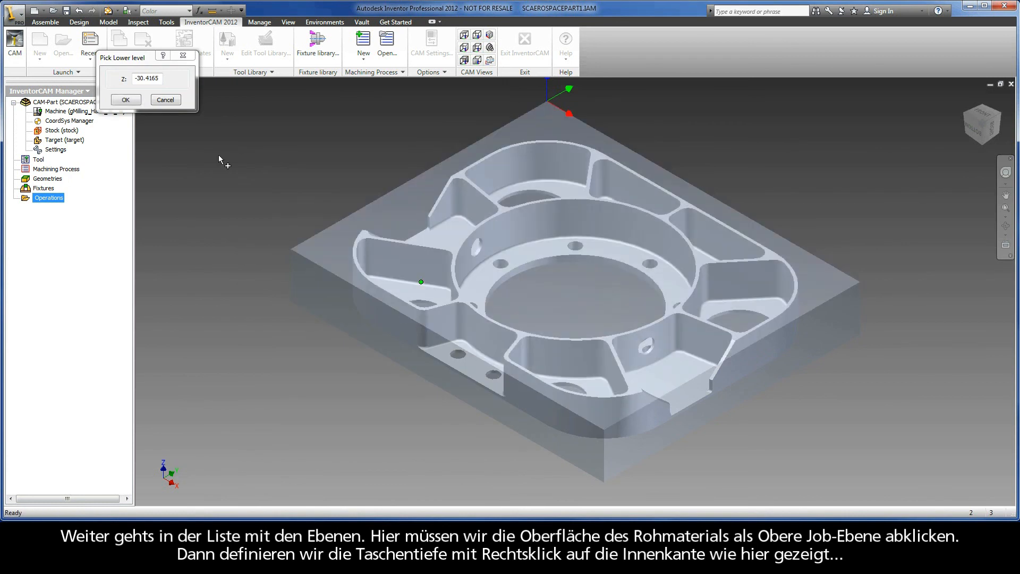
click(125, 100)
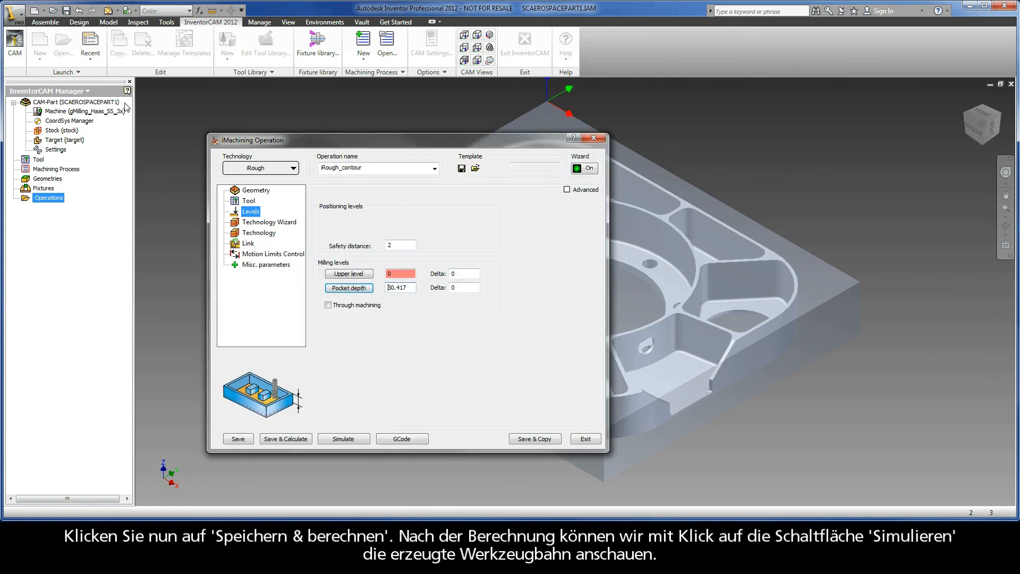
click(274, 438)
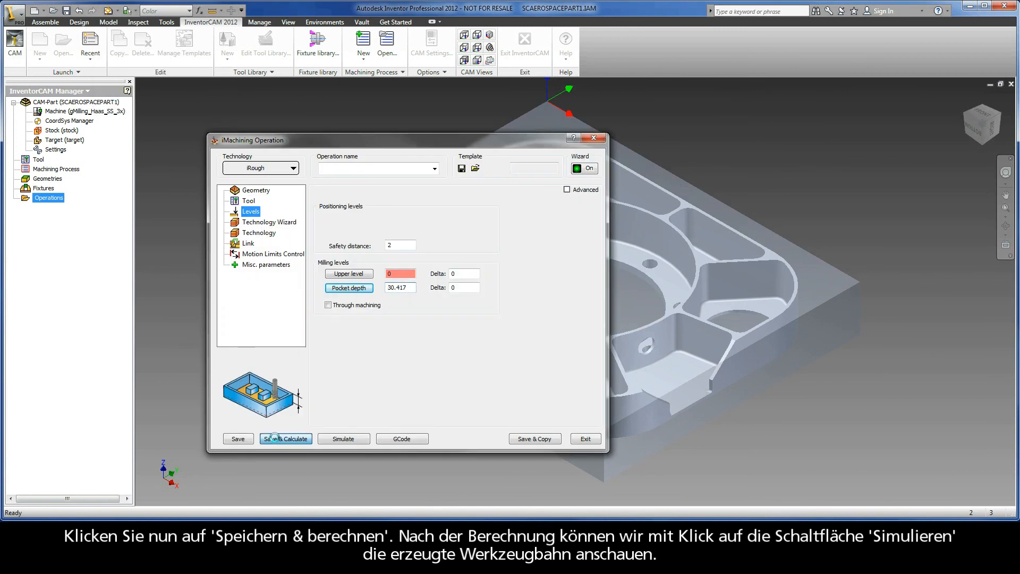
Step: Simulate the roughing tool path directly on the solid model in Host CAD mode and examine it around the pocket
click(341, 439)
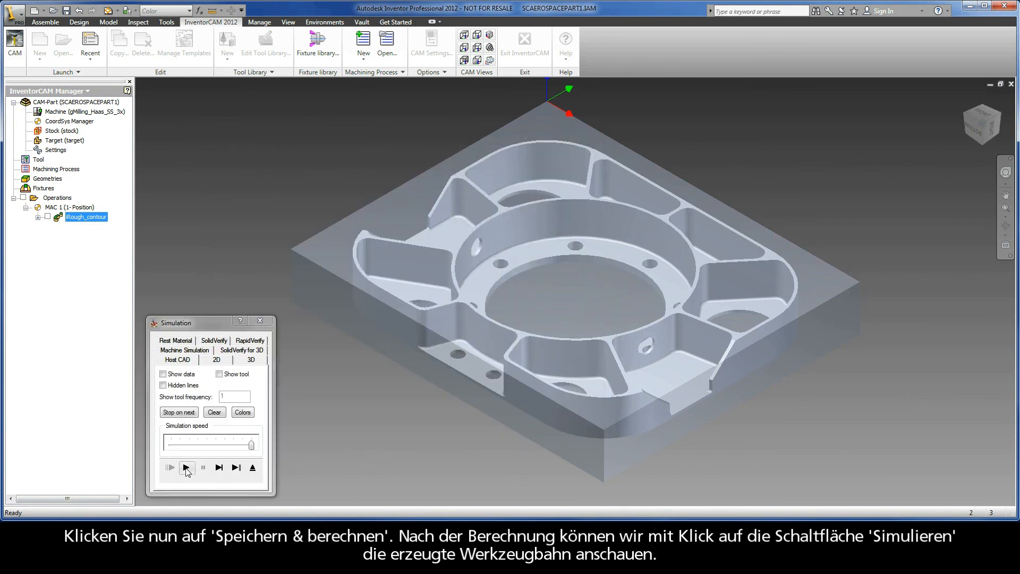
click(185, 467)
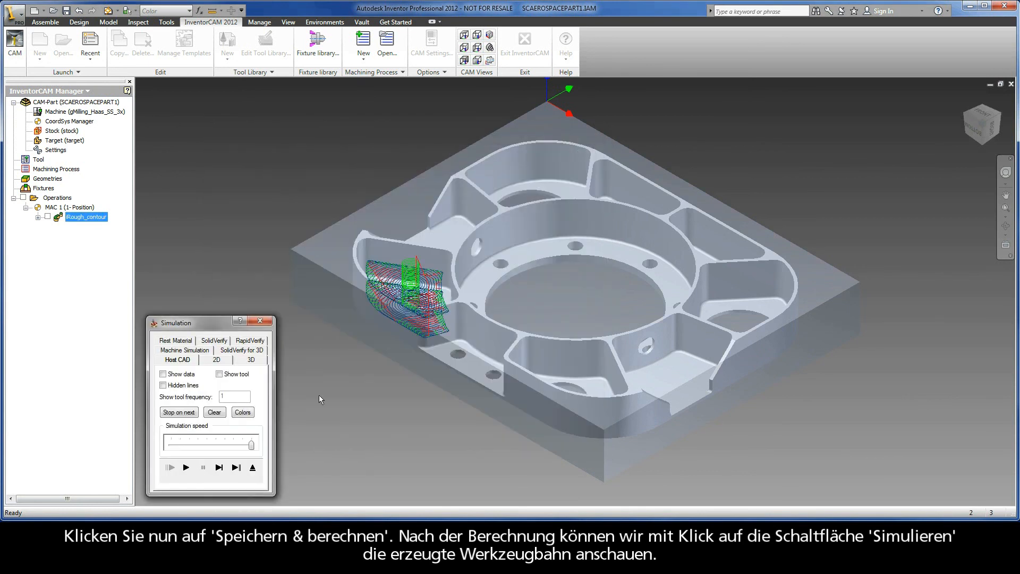
scroll(316, 296, up, 3)
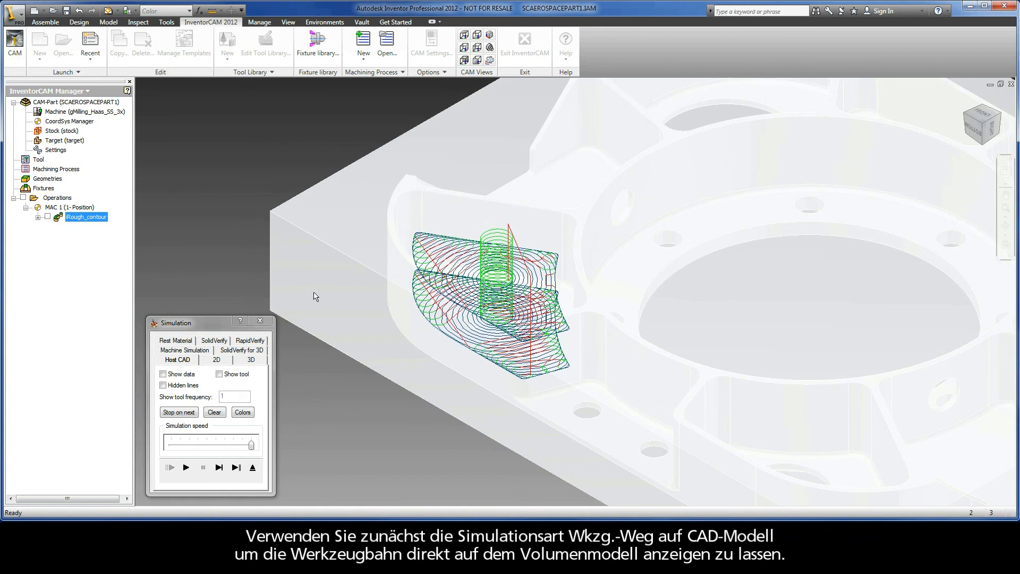
click(185, 468)
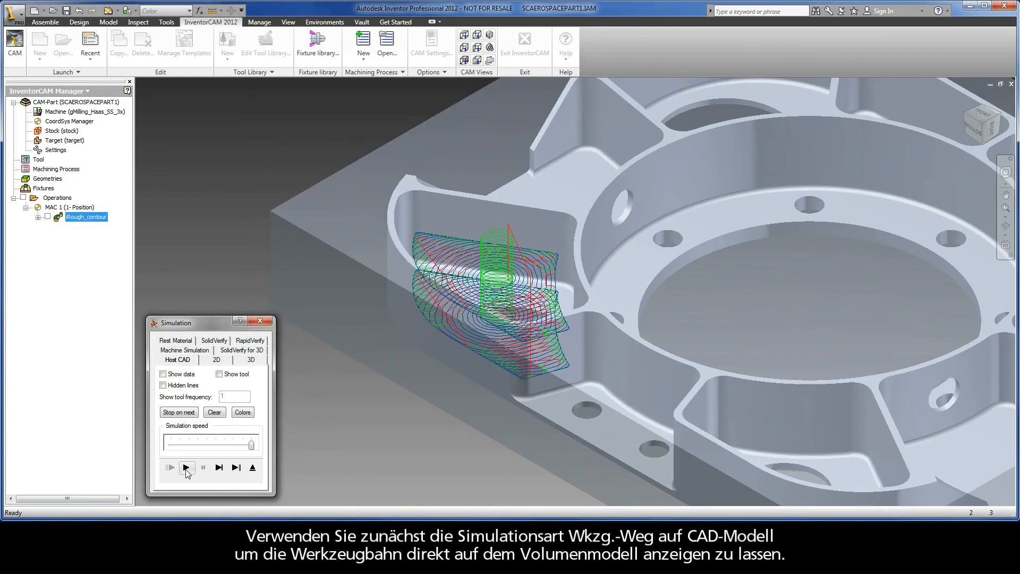
Step: Run the SolidVerify simulation of the pocket's material removal and close the simulation
click(213, 342)
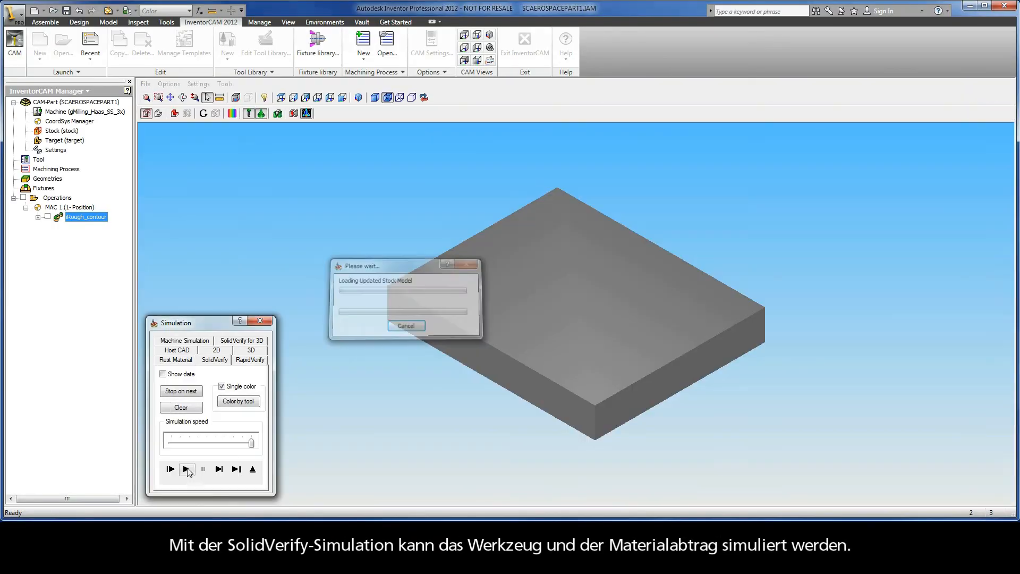
click(186, 469)
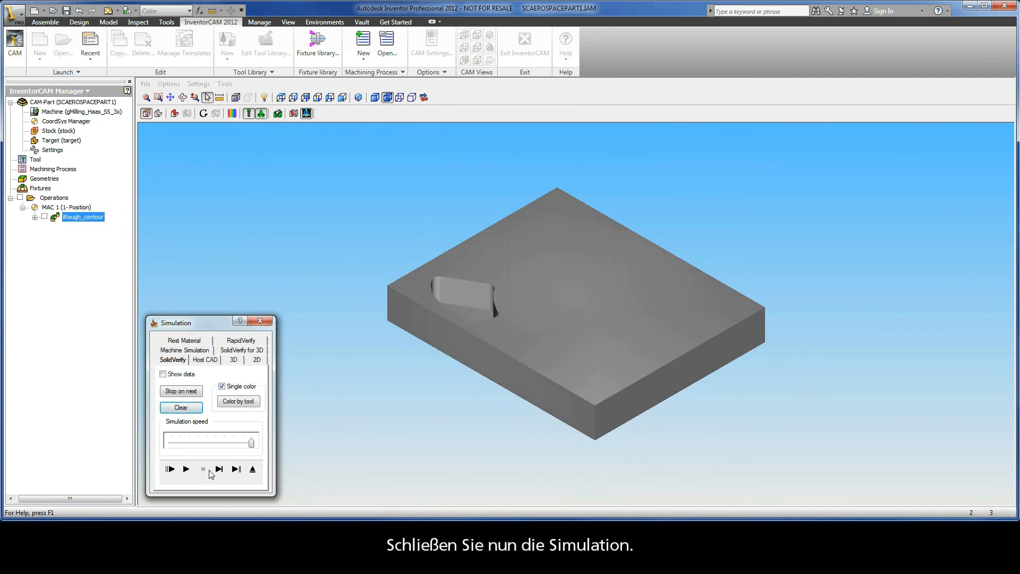
click(252, 470)
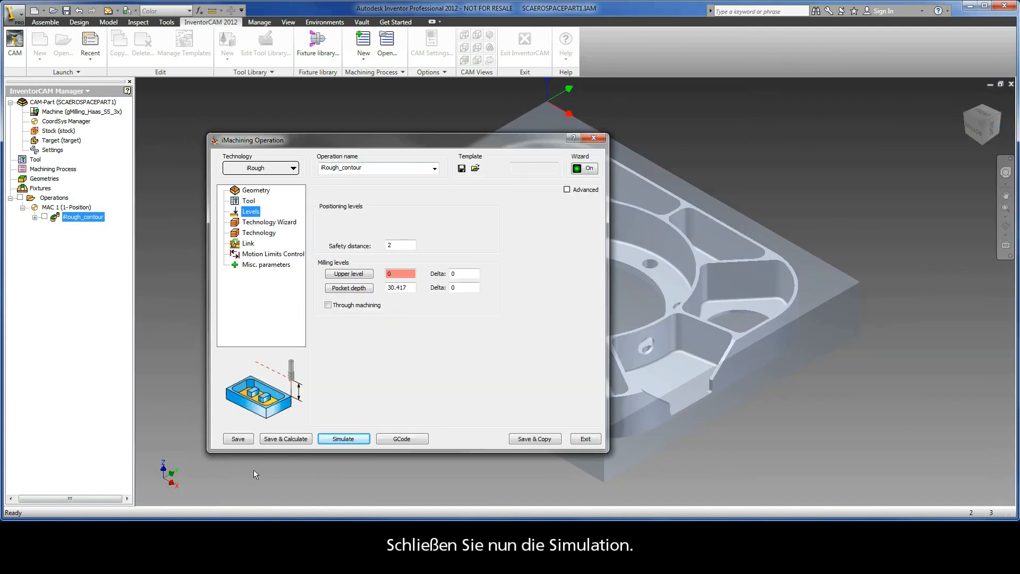